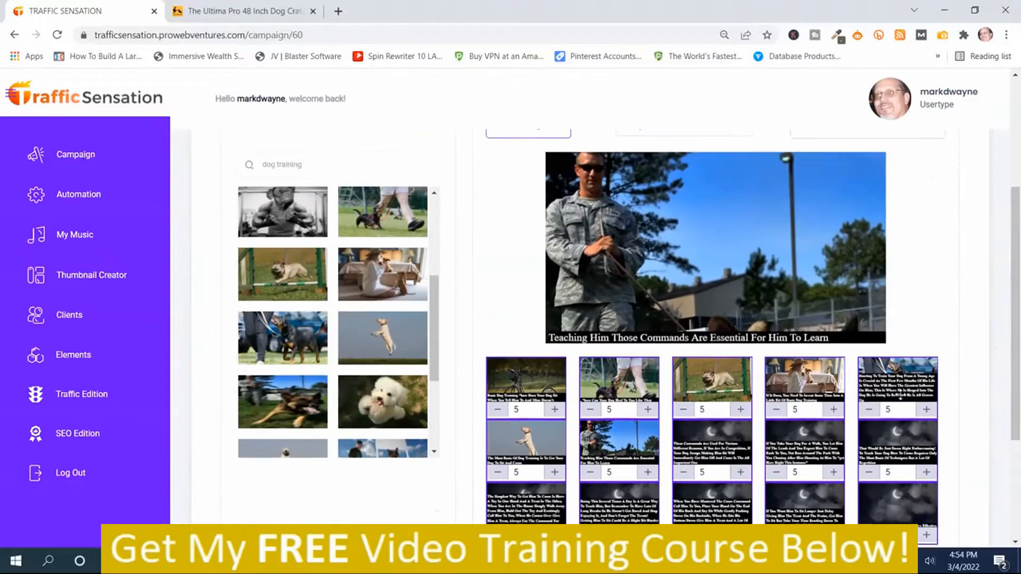
- Add the white poodle photo to the "Teaching Him Those Commands" slide and set it as the background
{"action": "left_click_drag", "start_coordinate": [383, 407], "coordinate": [755, 213]}
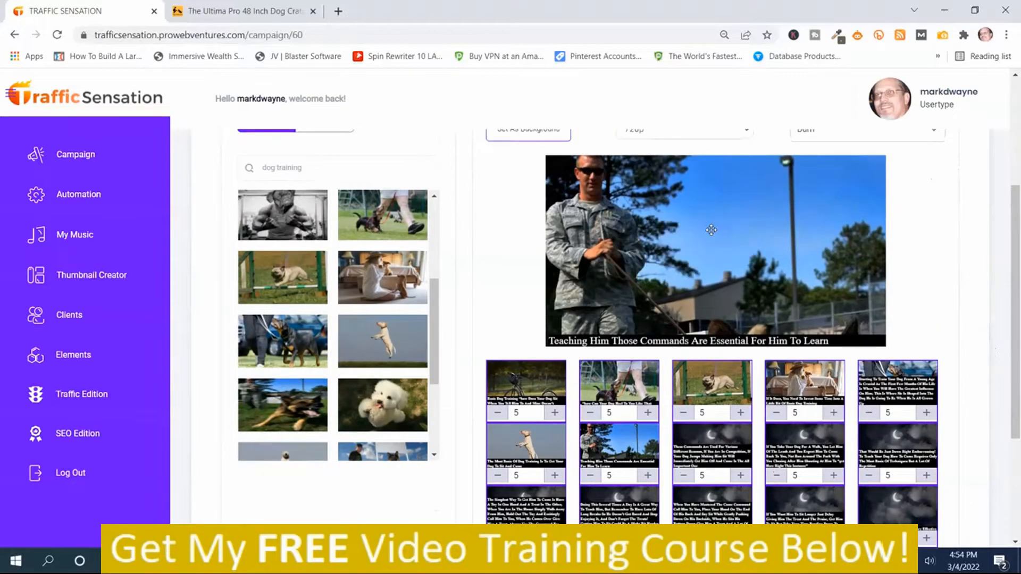
{"action": "scroll", "coordinate": [529, 213], "scroll_direction": "up", "scroll_amount": 1}
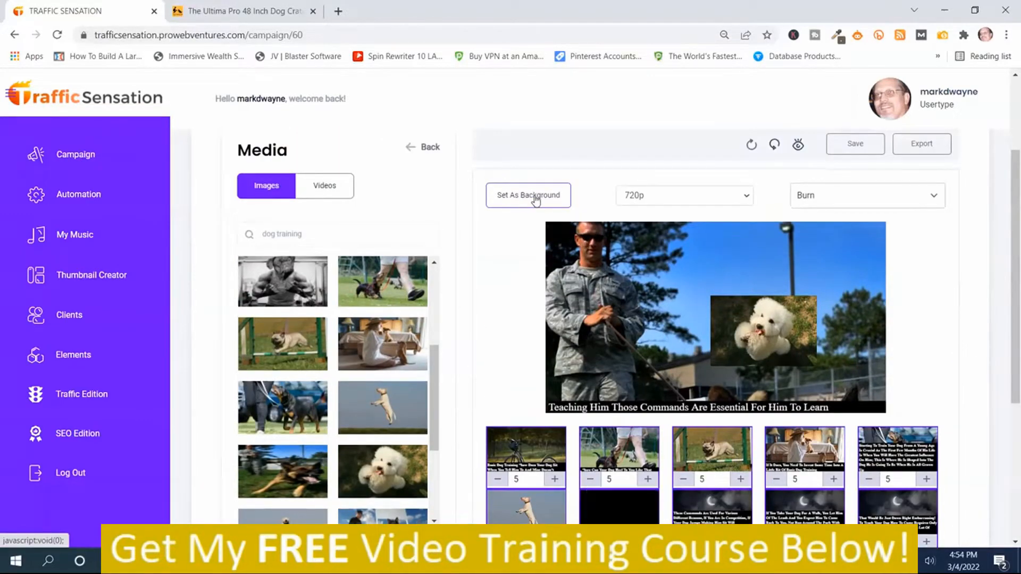
{"action": "left_click", "coordinate": [760, 343]}
{"action": "left_click", "coordinate": [537, 201]}
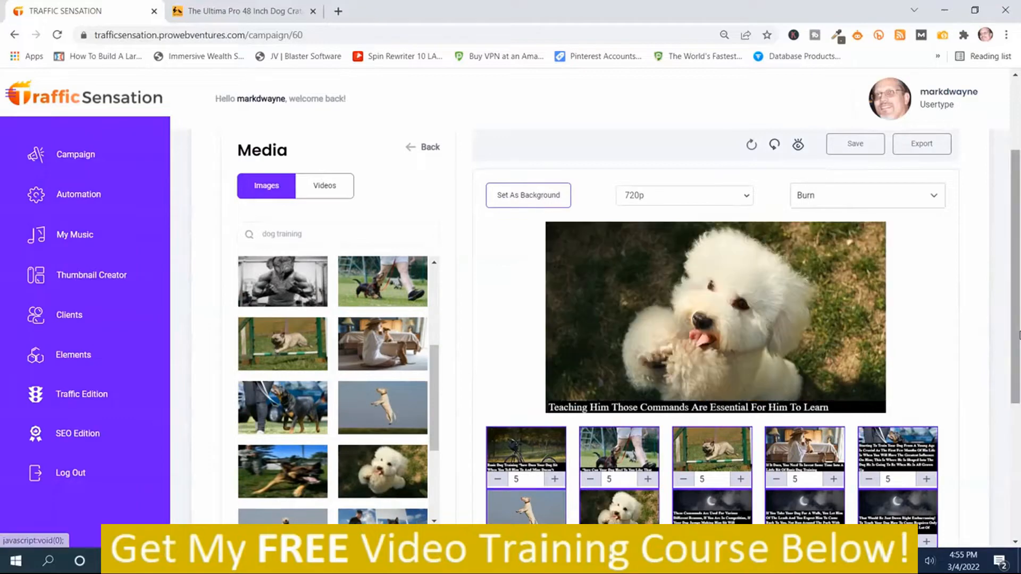
- On the "These Commands Are Used For Various Different Reasons" slide, set the photo of the soldier with the jumping dog as background
{"action": "scroll", "coordinate": [691, 346], "scroll_direction": "down", "scroll_amount": 2}
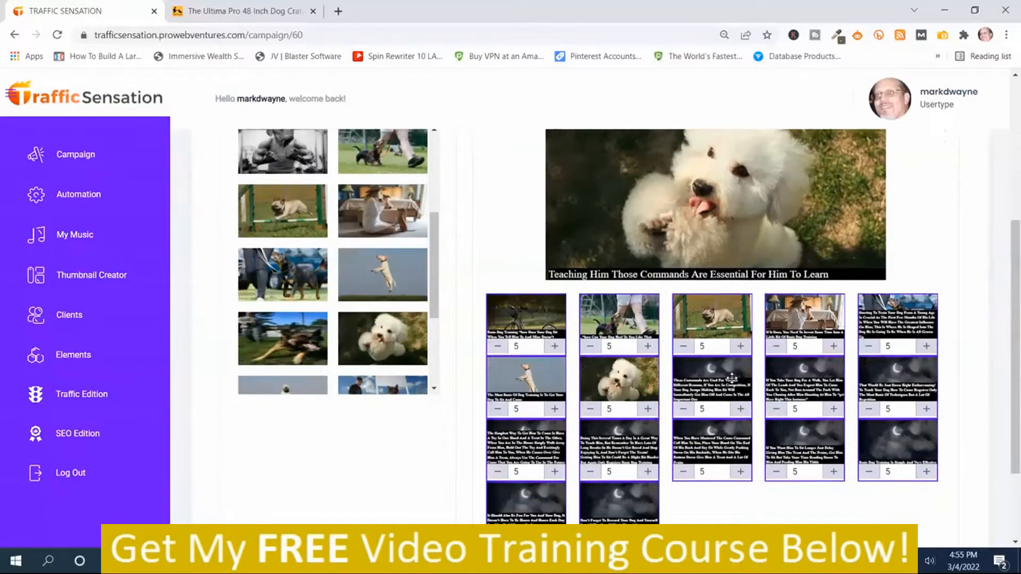
{"action": "left_click", "coordinate": [717, 378]}
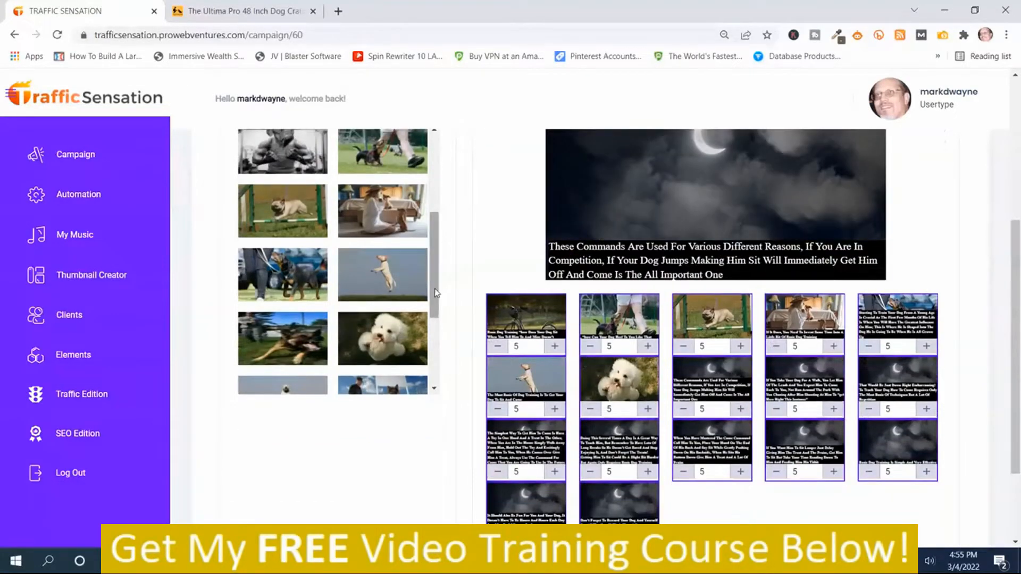
{"action": "left_click_drag", "start_coordinate": [435, 298], "coordinate": [435, 347]}
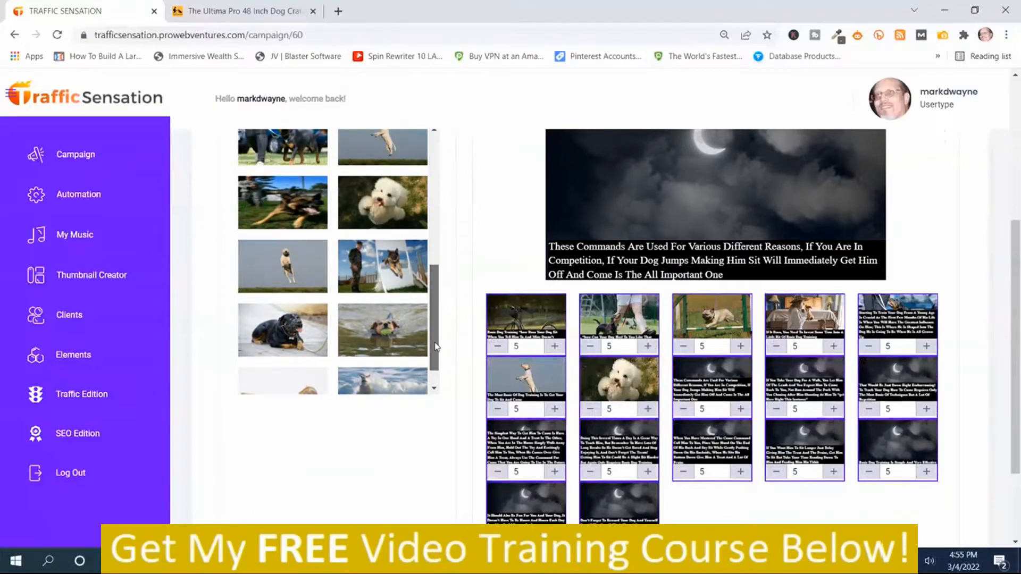
{"action": "left_click_drag", "start_coordinate": [378, 269], "coordinate": [759, 191]}
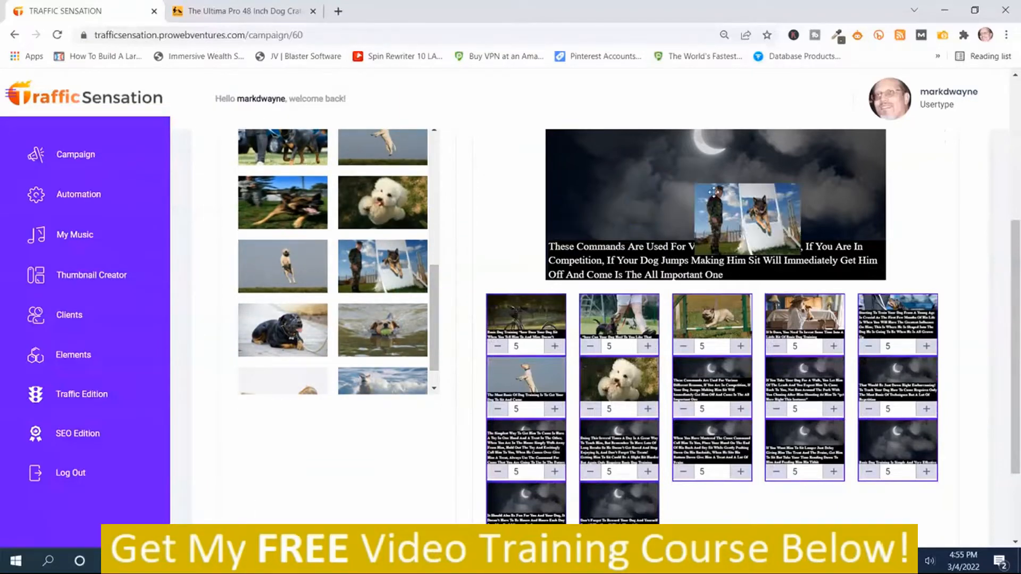
{"action": "left_click_drag", "start_coordinate": [758, 405], "coordinate": [720, 351]}
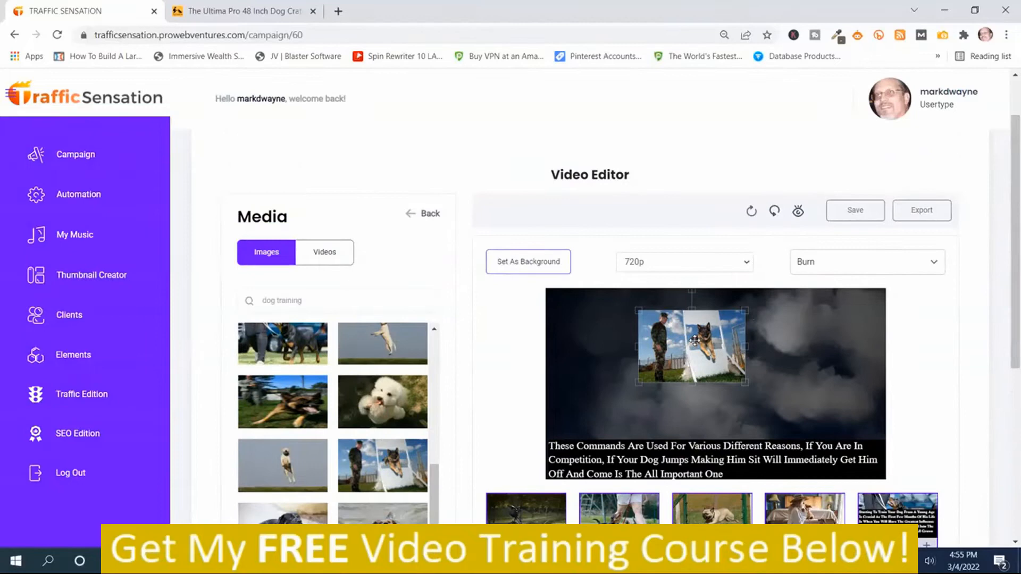
{"action": "left_click", "coordinate": [528, 262]}
- On the "If You Take Your Dog For A Walk" slide, set the photo of the lying black dog with a muzzle as background
{"action": "scroll", "coordinate": [718, 346], "scroll_direction": "down", "scroll_amount": 5}
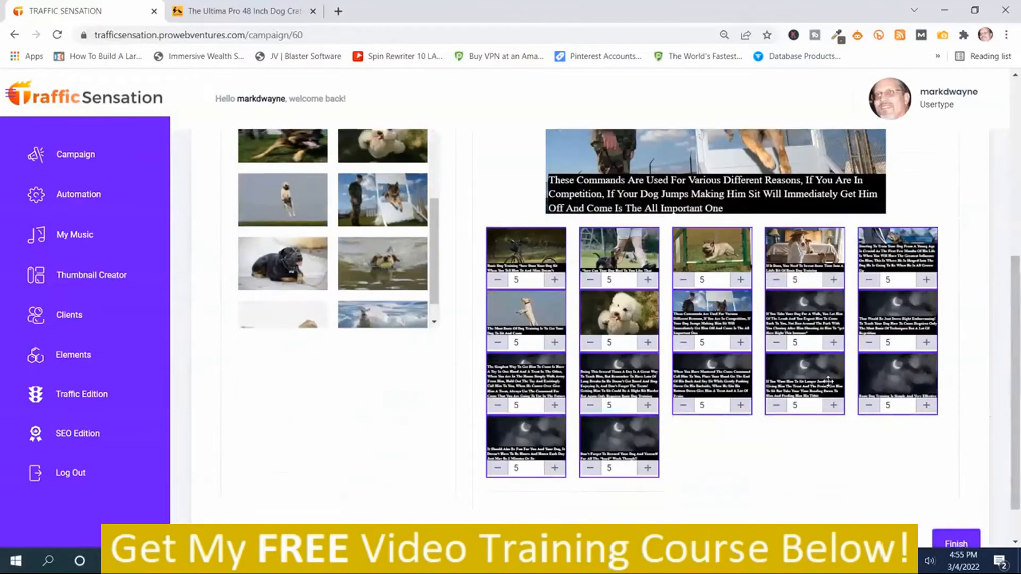
{"action": "left_click", "coordinate": [808, 318]}
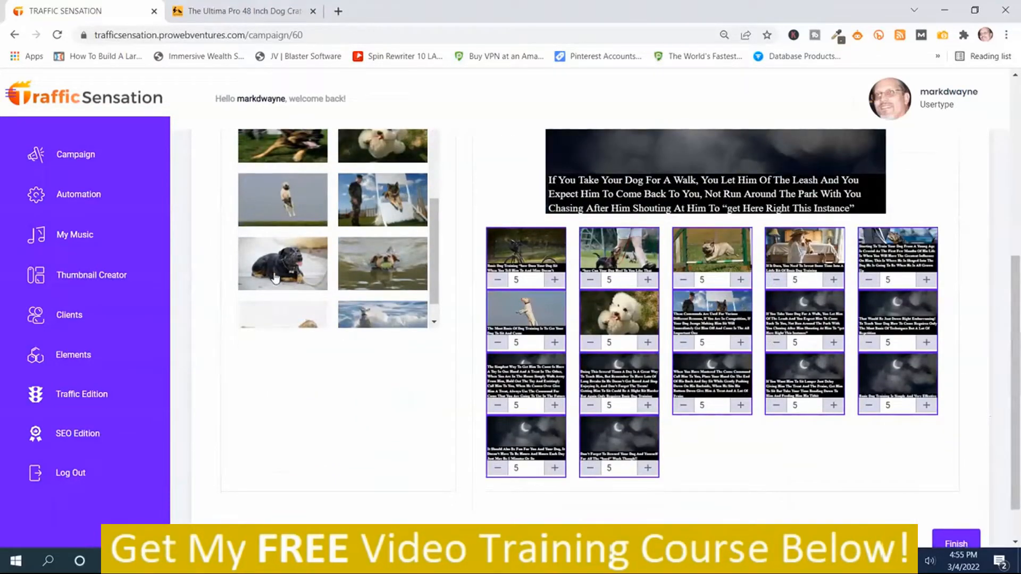
{"action": "left_click_drag", "start_coordinate": [283, 268], "coordinate": [727, 146]}
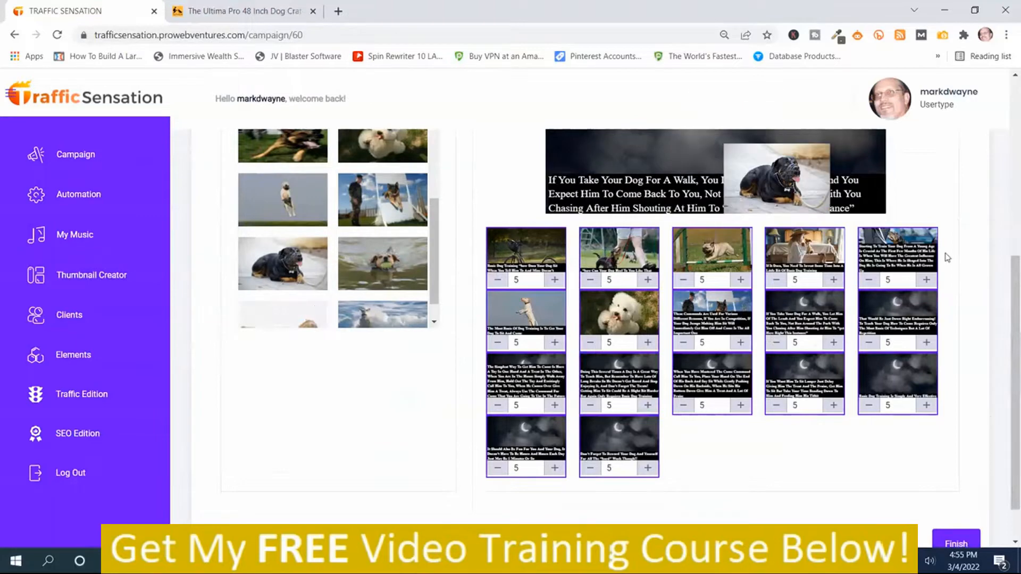
{"action": "scroll", "coordinate": [946, 255], "scroll_direction": "up", "scroll_amount": 3}
{"action": "left_click_drag", "start_coordinate": [780, 320], "coordinate": [711, 287]}
{"action": "left_click", "coordinate": [536, 194]}
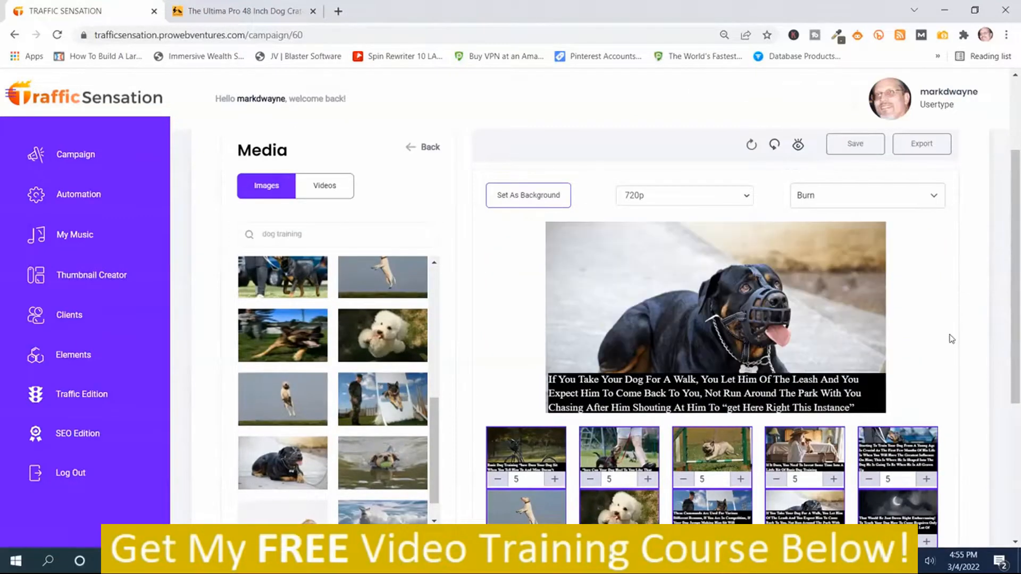
- On the "That Would Be Just Down Right Embarrassing" slide, set the photo of the dog swimming with a ball as background
{"action": "scroll", "coordinate": [905, 346], "scroll_direction": "down", "scroll_amount": 3}
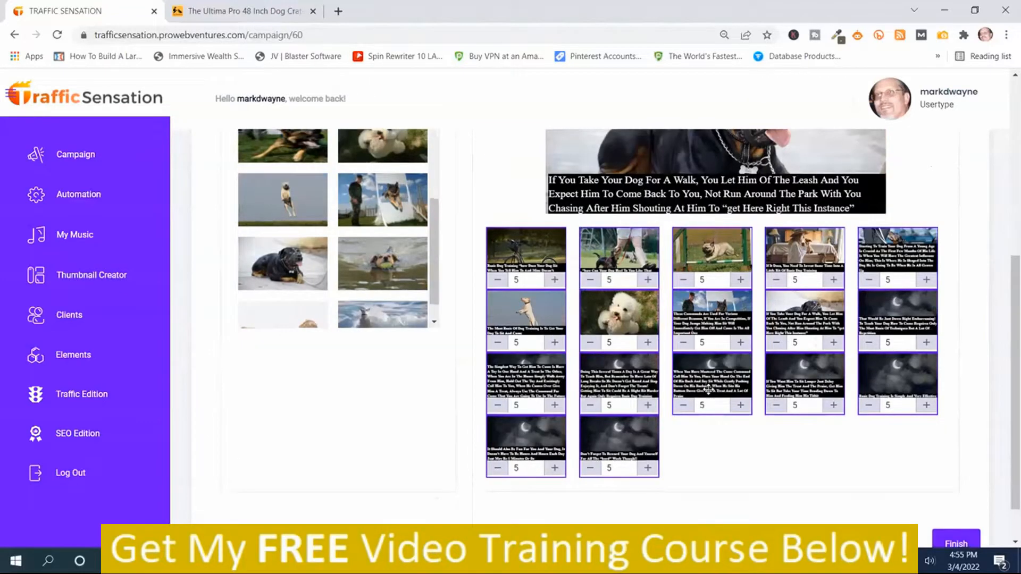
{"action": "left_click", "coordinate": [900, 315]}
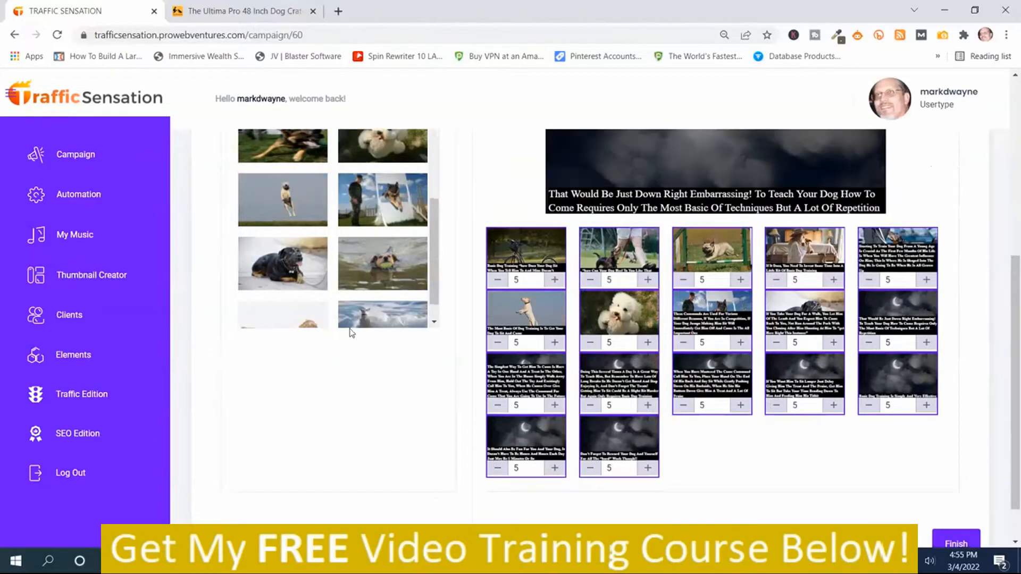
{"action": "scroll", "coordinate": [583, 458], "scroll_direction": "up", "scroll_amount": 2}
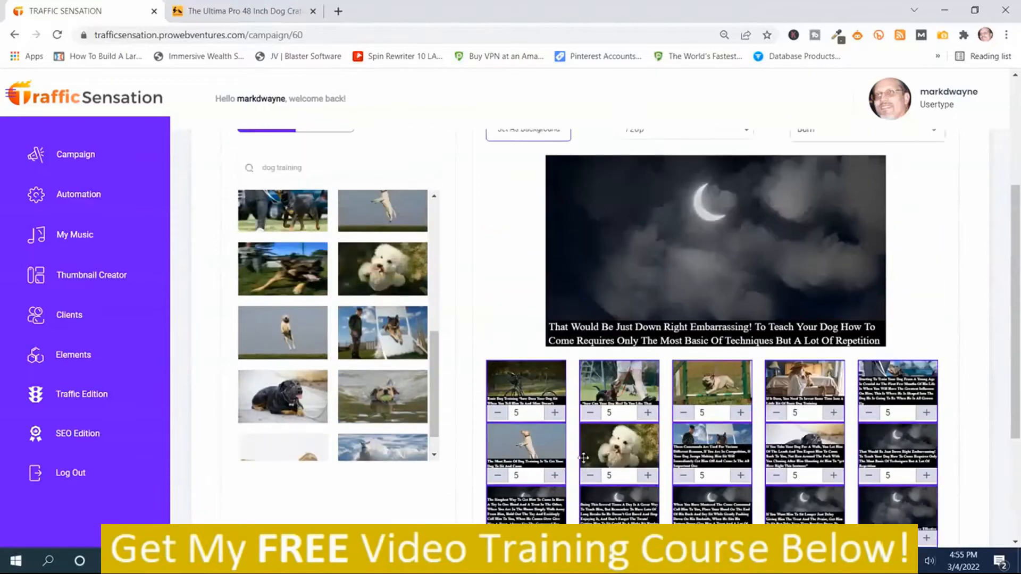
{"action": "left_click_drag", "start_coordinate": [402, 408], "coordinate": [749, 255]}
{"action": "scroll", "coordinate": [631, 299], "scroll_direction": "up", "scroll_amount": 2}
{"action": "left_click", "coordinate": [539, 268]}
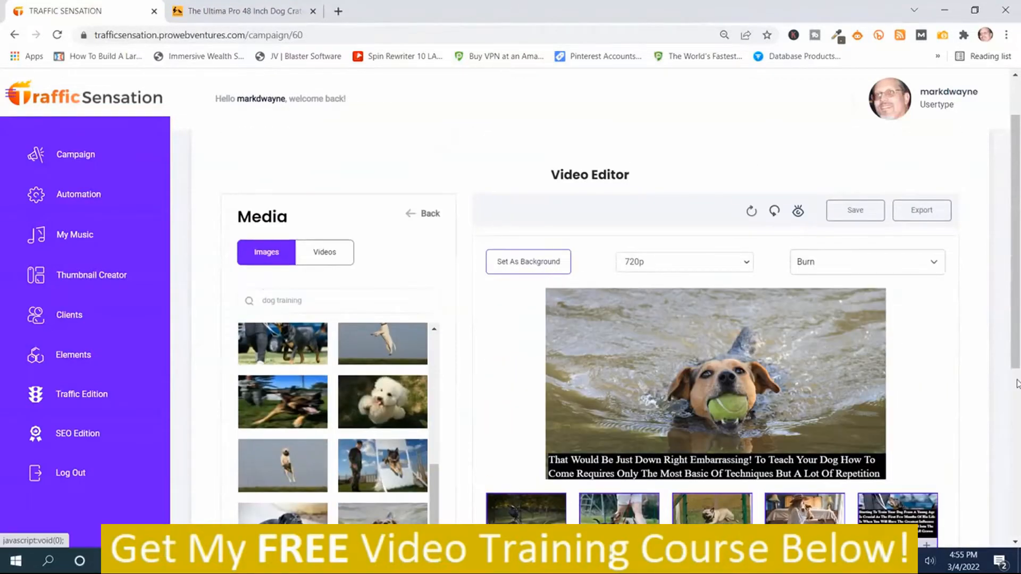
- On the "The Simplest Way To Get Him To Come" slide, set the photo of the dog in the ocean waves as background
{"action": "scroll", "coordinate": [839, 463], "scroll_direction": "down", "scroll_amount": 5}
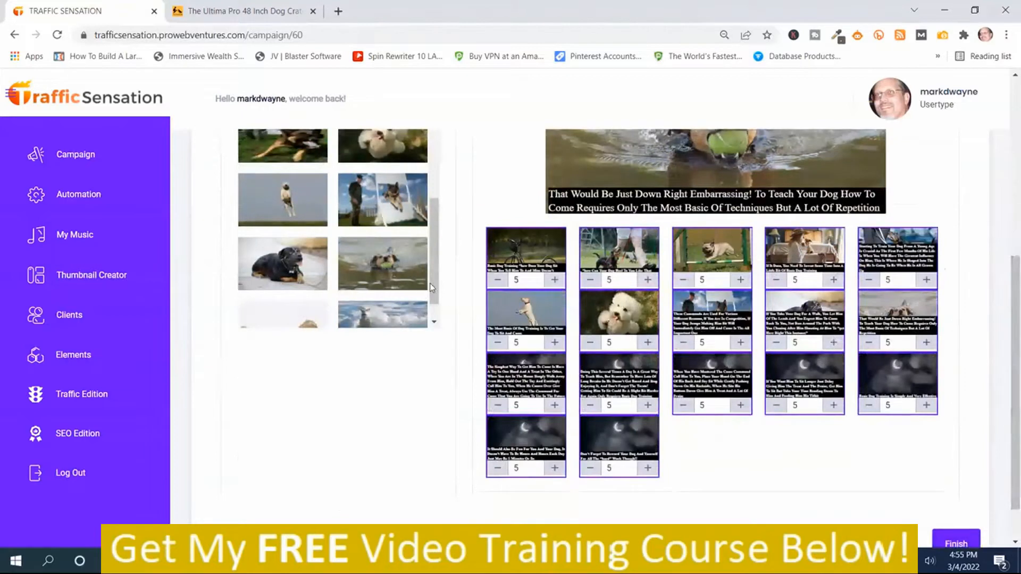
{"action": "scroll", "coordinate": [432, 289], "scroll_direction": "down", "scroll_amount": 1}
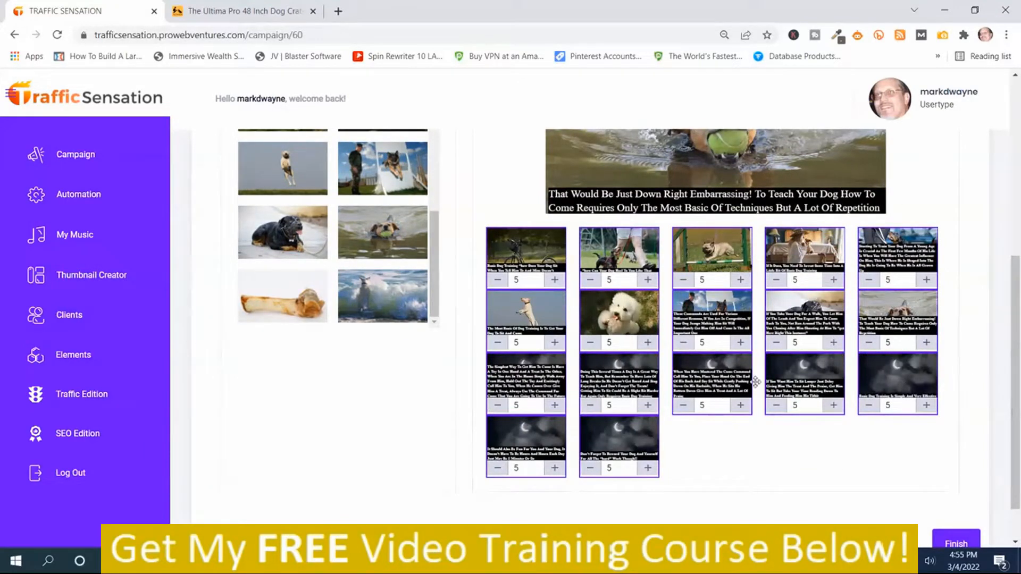
{"action": "left_click", "coordinate": [519, 377]}
{"action": "scroll", "coordinate": [519, 377], "scroll_direction": "up", "scroll_amount": 3}
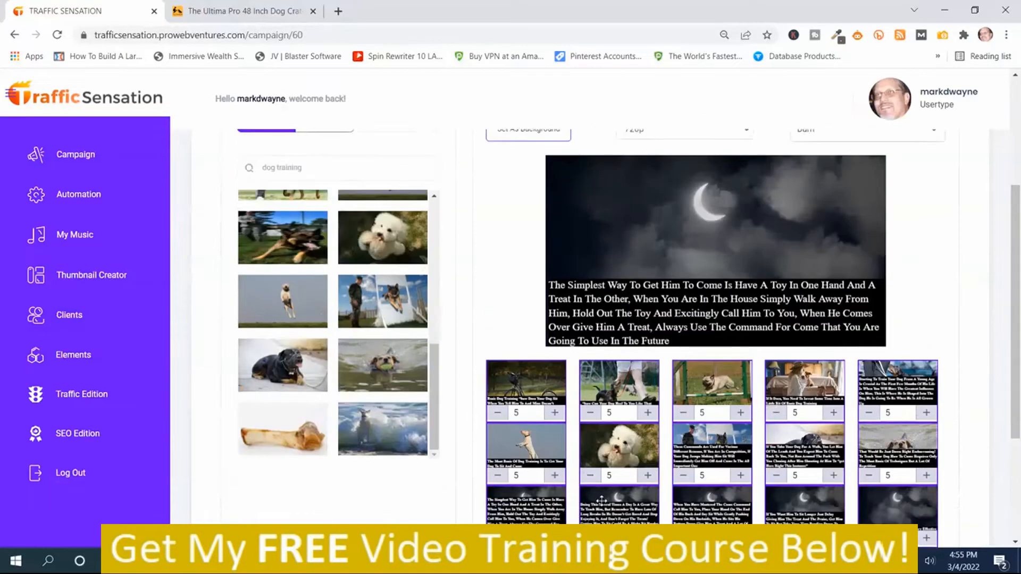
{"action": "left_click", "coordinate": [377, 436]}
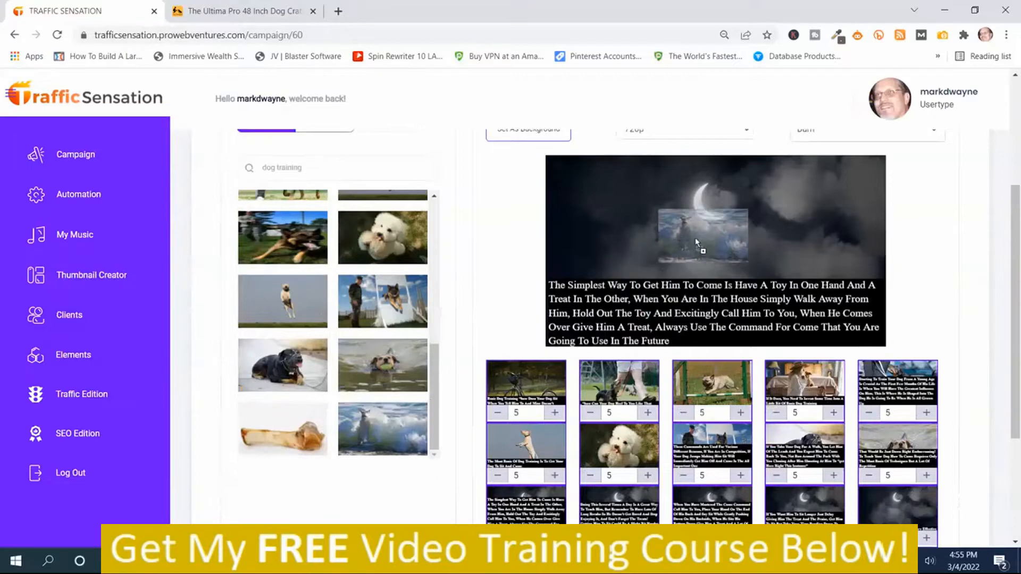
{"action": "scroll", "coordinate": [964, 319], "scroll_direction": "up", "scroll_amount": 3}
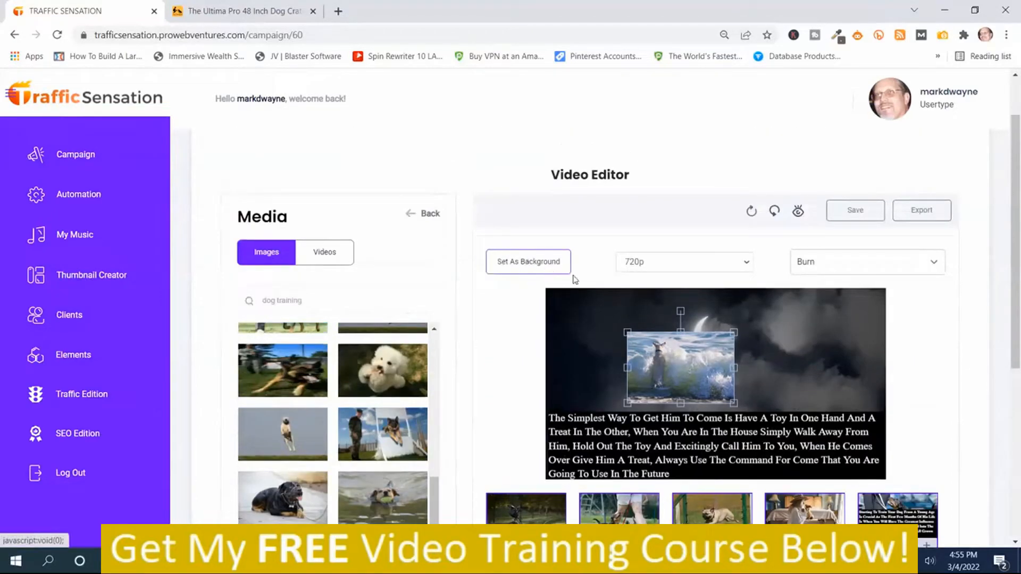
{"action": "left_click", "coordinate": [527, 261]}
- On the "Doing This Several Times A Day" slide, set the photo of the dog leaping upright against a grey sky as background
{"action": "scroll", "coordinate": [906, 421], "scroll_direction": "down", "scroll_amount": 4}
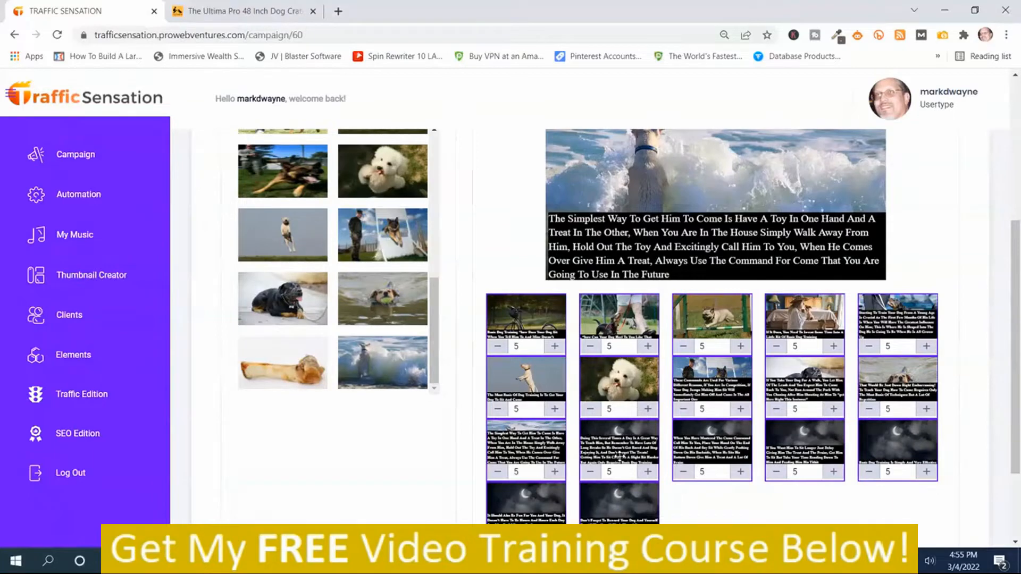
{"action": "left_click", "coordinate": [617, 454]}
{"action": "scroll", "coordinate": [420, 426], "scroll_direction": "up", "scroll_amount": 4}
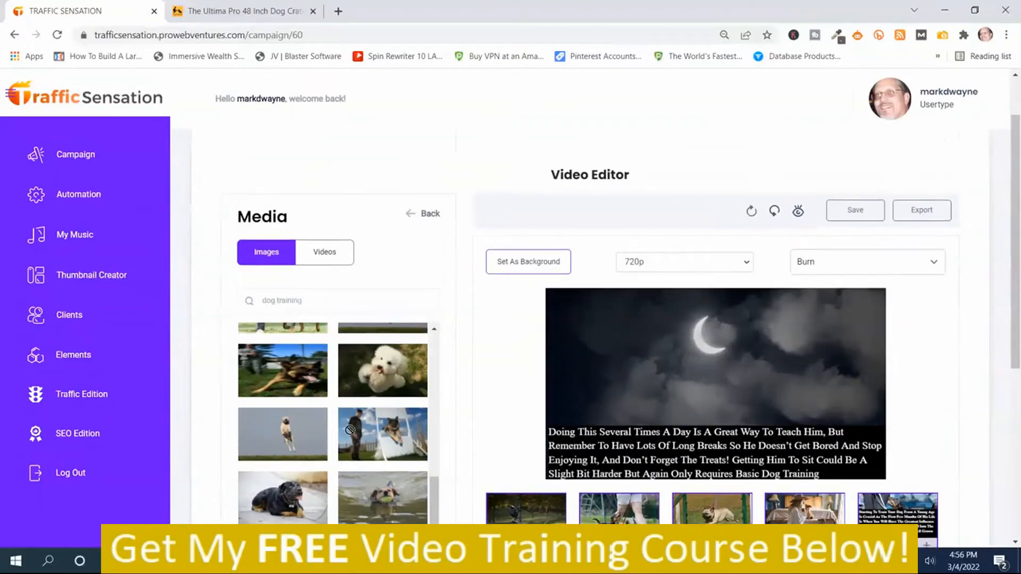
{"action": "left_click_drag", "start_coordinate": [350, 430], "coordinate": [687, 378]}
{"action": "scroll", "coordinate": [716, 383], "scroll_direction": "down", "scroll_amount": 3}
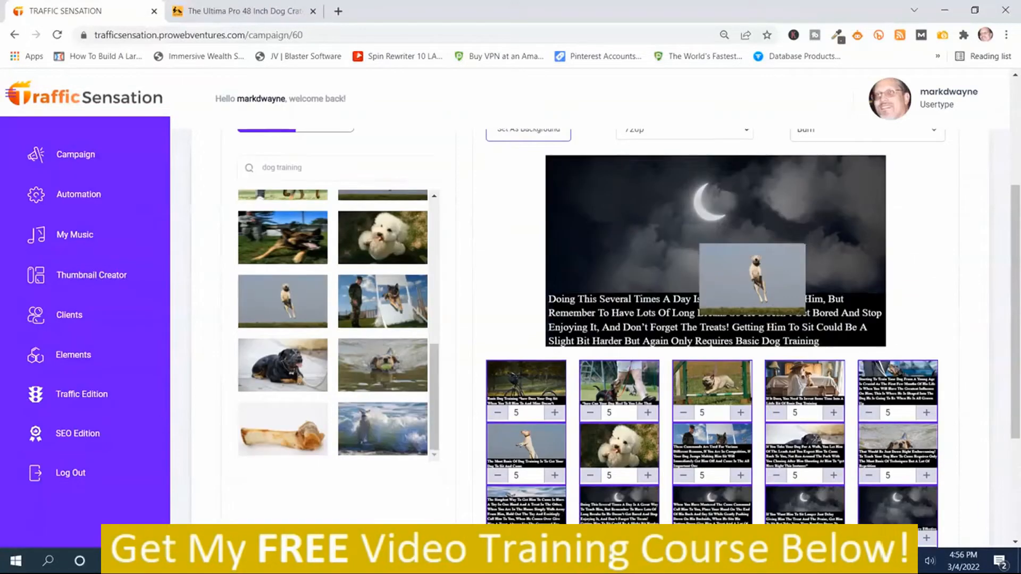
{"action": "scroll", "coordinate": [880, 486], "scroll_direction": "down", "scroll_amount": 1}
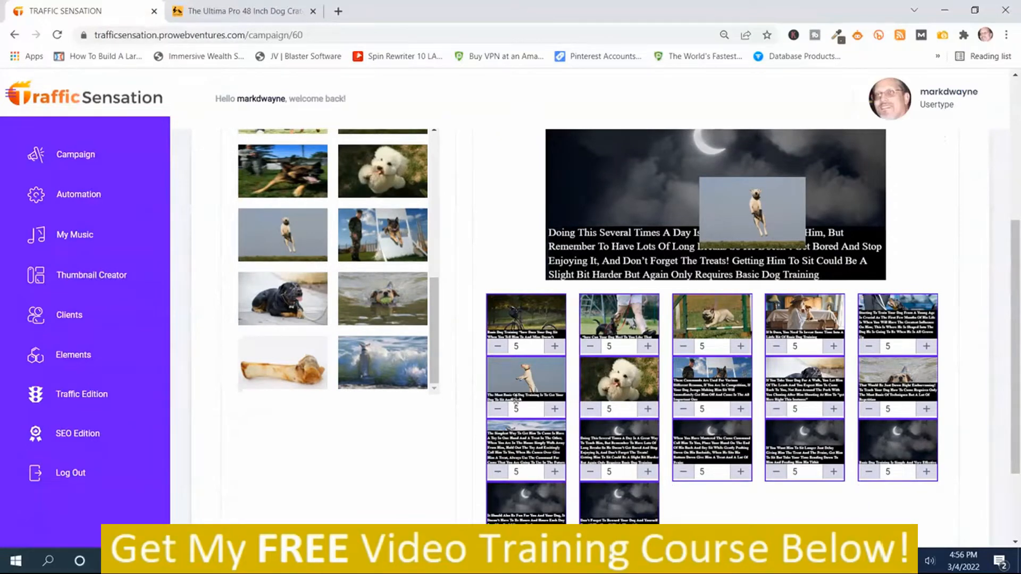
{"action": "scroll", "coordinate": [718, 245], "scroll_direction": "up", "scroll_amount": 2}
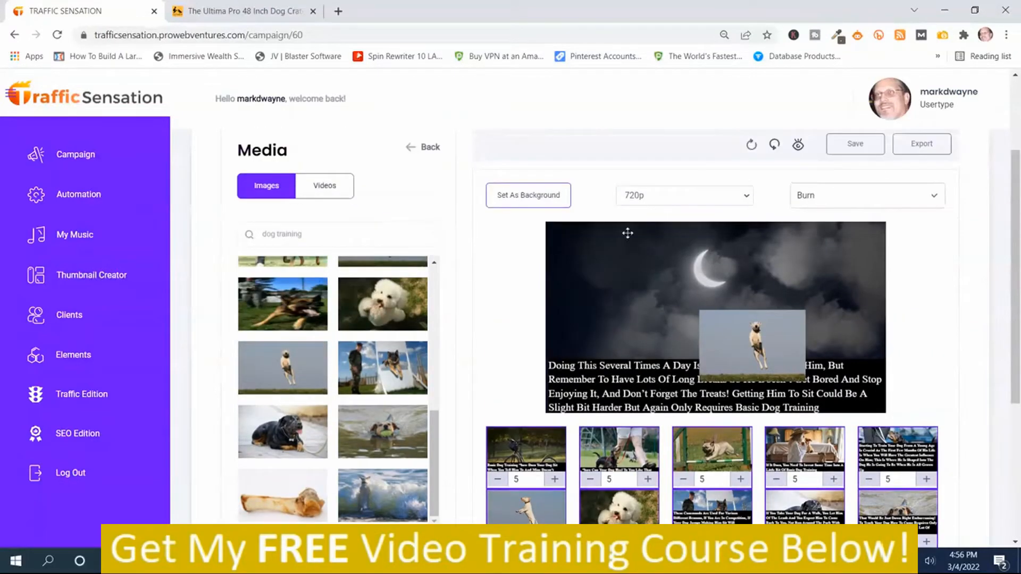
{"action": "left_click", "coordinate": [531, 195]}
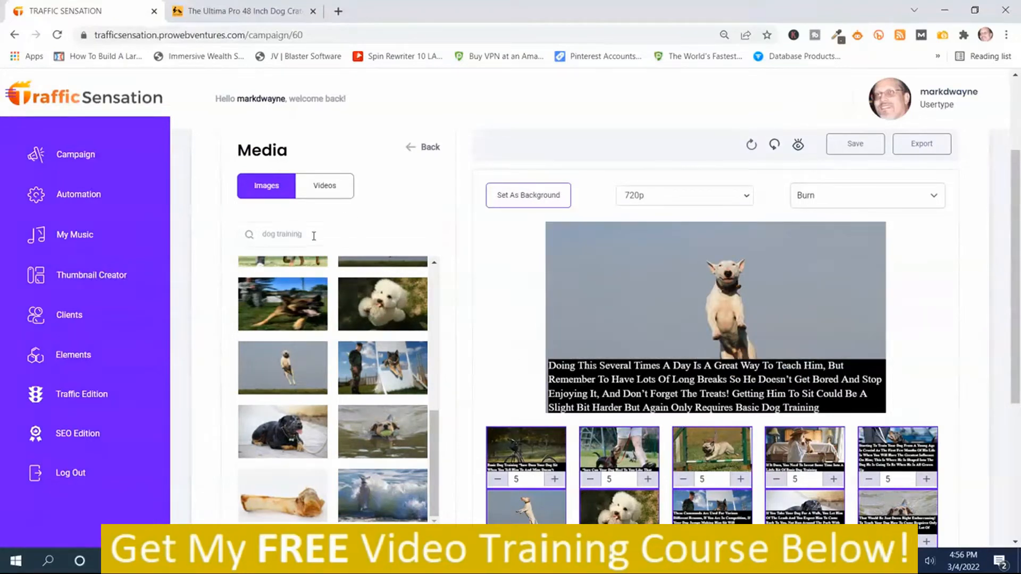
- Search the images for "dog" and set the white puppy photo as background of the "When You Have Mastered The Come Command" slide
{"action": "left_click_drag", "start_coordinate": [314, 236], "coordinate": [279, 236]}
{"action": "key", "text": "BackSpace"}
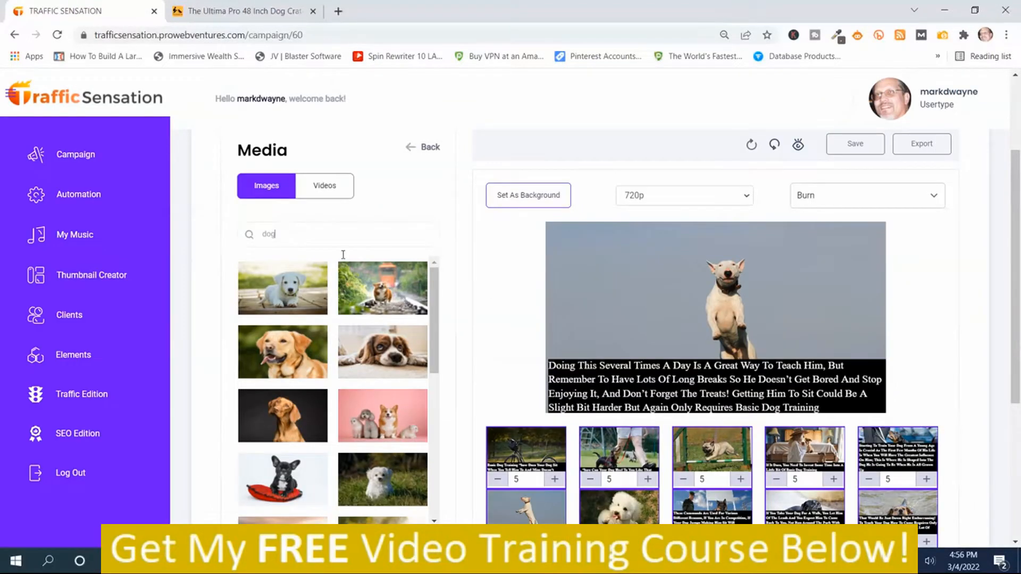
{"action": "scroll", "coordinate": [482, 401], "scroll_direction": "down", "scroll_amount": 3}
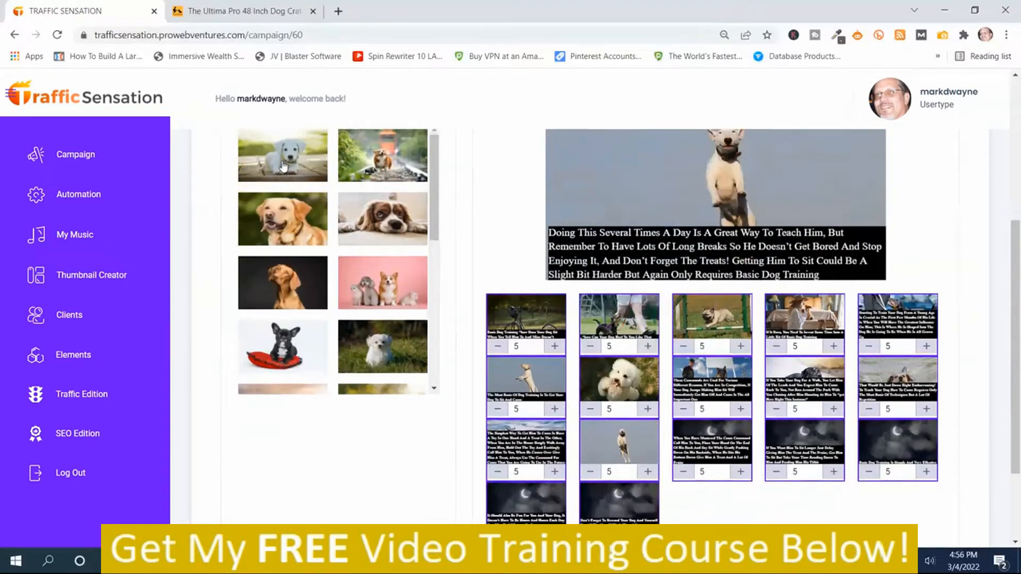
{"action": "left_click", "coordinate": [706, 453]}
{"action": "scroll", "coordinate": [318, 272], "scroll_direction": "up", "scroll_amount": 1}
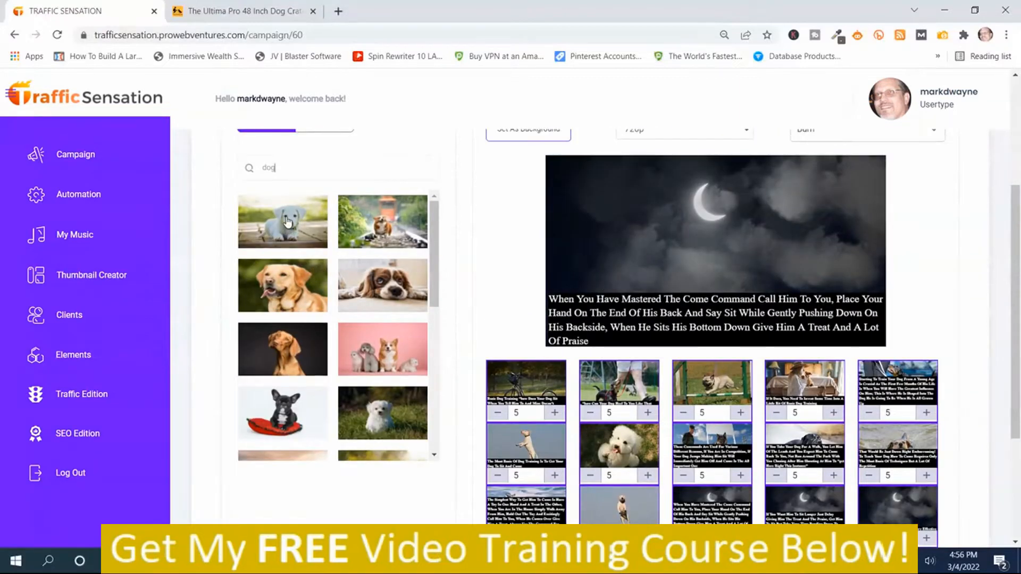
{"action": "left_click_drag", "start_coordinate": [287, 222], "coordinate": [752, 245]}
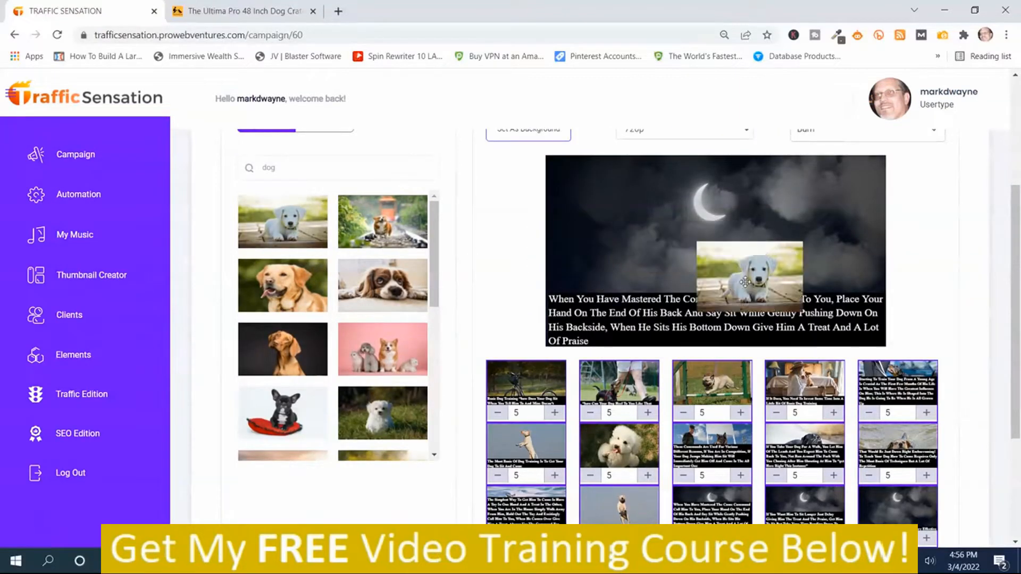
{"action": "left_click_drag", "start_coordinate": [745, 282], "coordinate": [720, 242]}
{"action": "scroll", "coordinate": [723, 245], "scroll_direction": "up", "scroll_amount": 2}
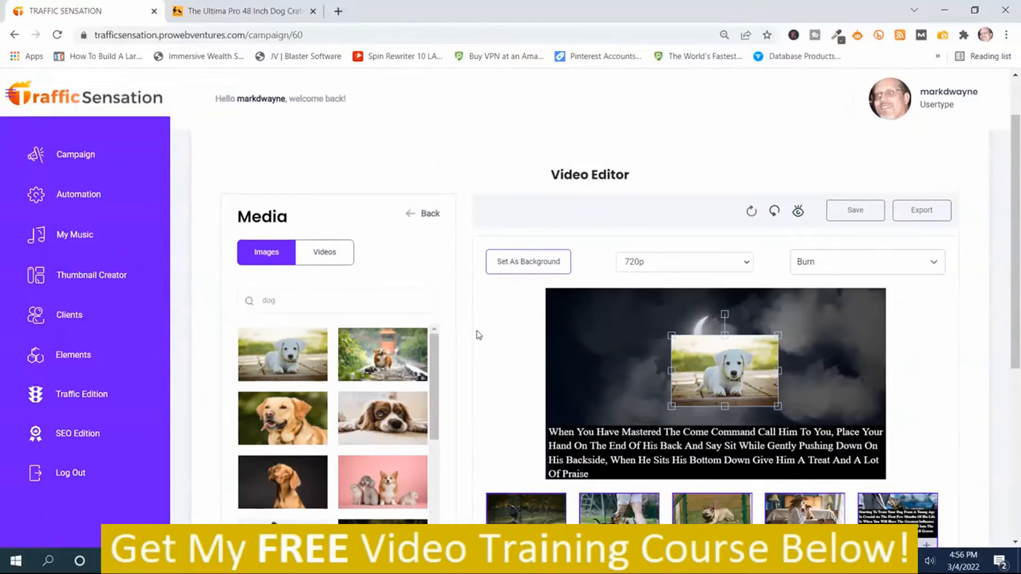
{"action": "left_click", "coordinate": [510, 262]}
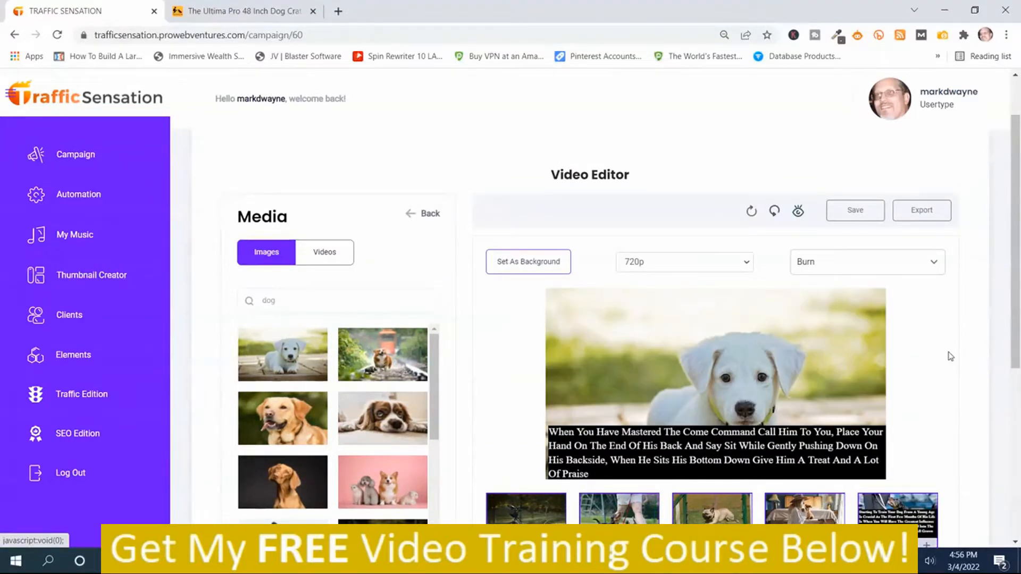
- On the "If You Want Him To Sit Longer" slide, set the photo of the fluffy white puppy on dark grass as background
{"action": "scroll", "coordinate": [1003, 367], "scroll_direction": "down", "scroll_amount": 3}
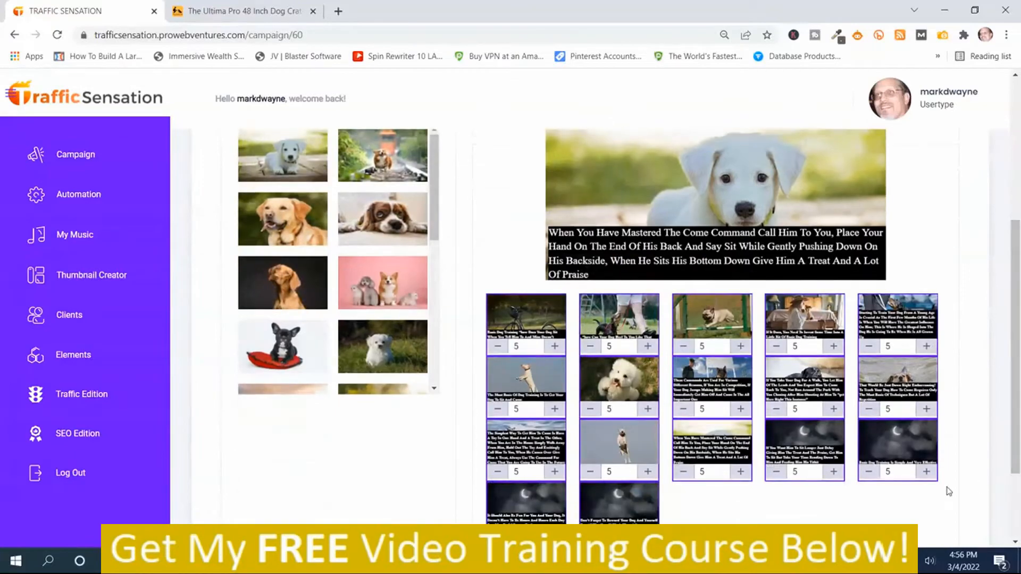
{"action": "left_click", "coordinate": [809, 449]}
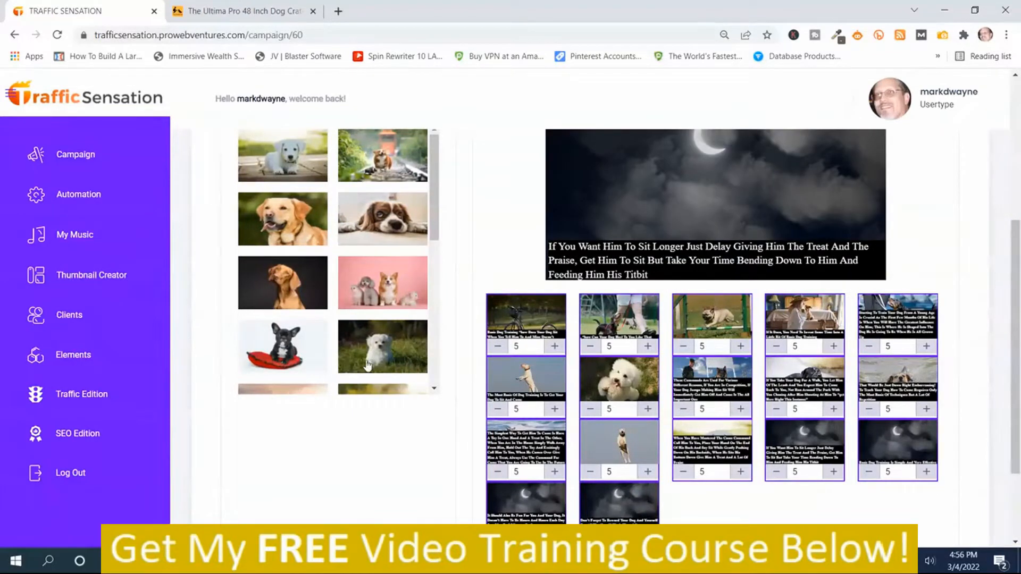
{"action": "left_click", "coordinate": [382, 351]}
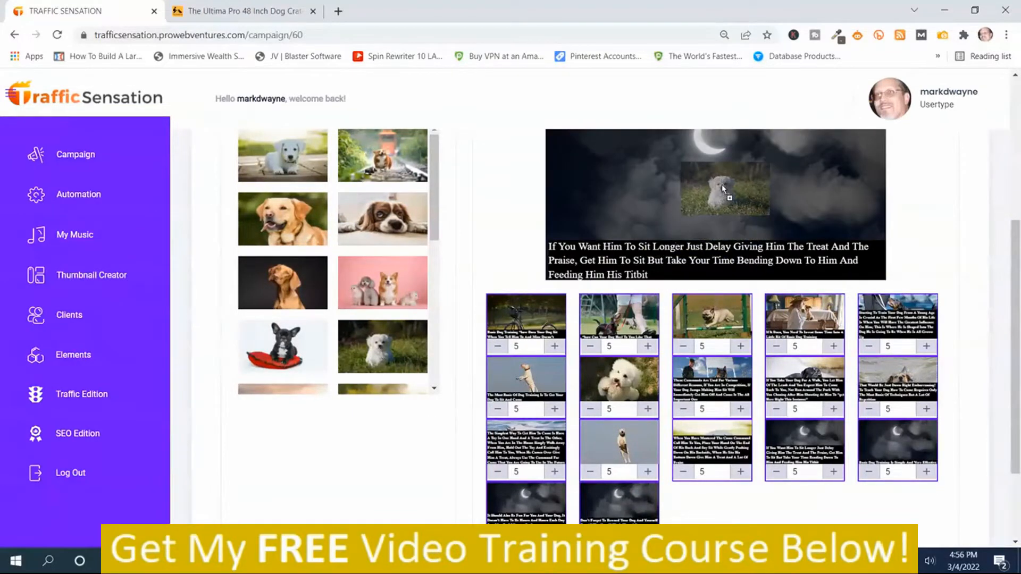
{"action": "scroll", "coordinate": [794, 408], "scroll_direction": "up", "scroll_amount": 3}
{"action": "left_click_drag", "start_coordinate": [794, 408], "coordinate": [729, 344]}
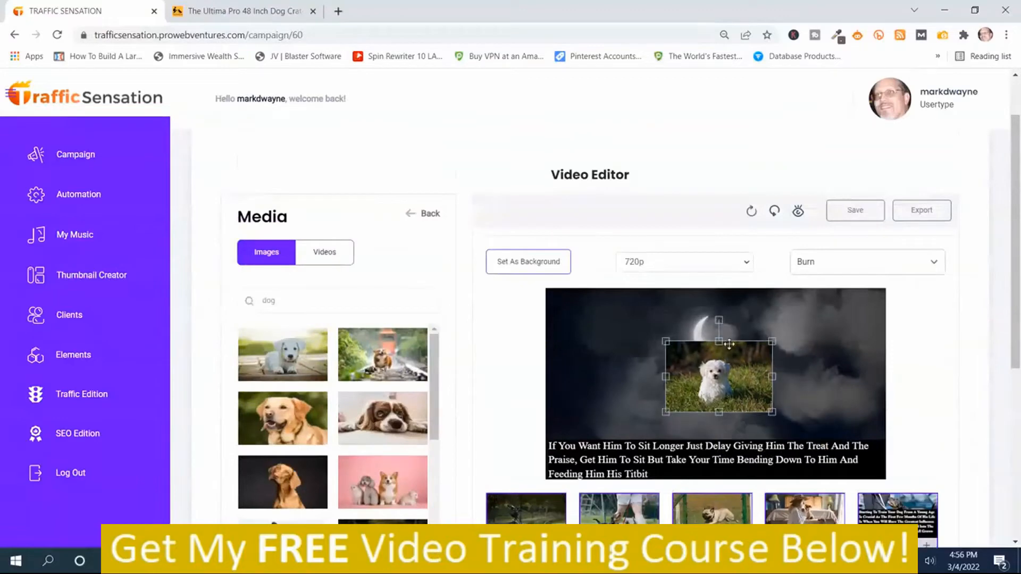
{"action": "left_click", "coordinate": [529, 263]}
- On the "Basic Dog Training Is Simple And Very Effective" slide, set the photo of the corgi in a yellow meadow as background
{"action": "scroll", "coordinate": [875, 314], "scroll_direction": "down", "scroll_amount": 3}
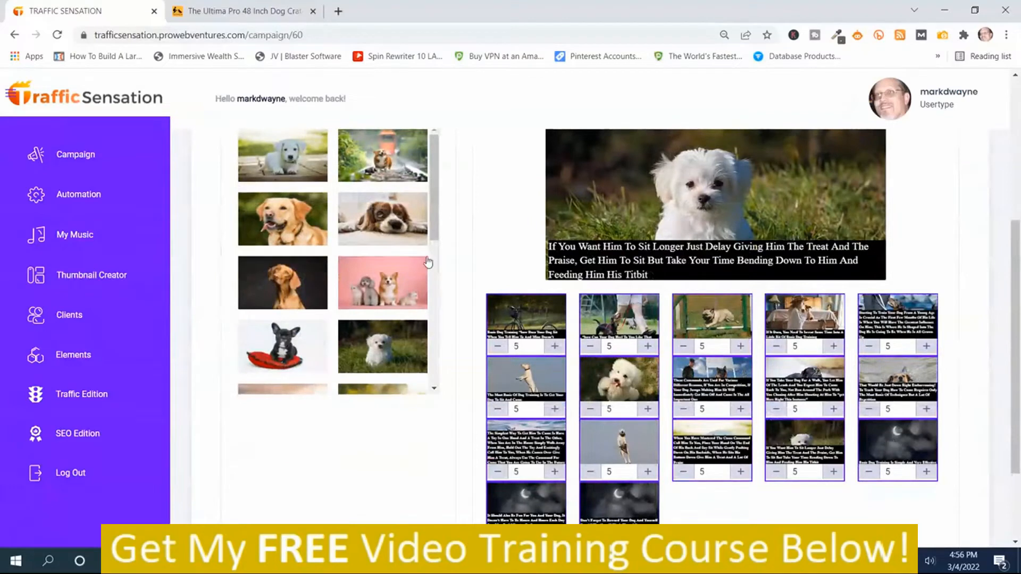
{"action": "left_click_drag", "start_coordinate": [431, 204], "coordinate": [435, 247]}
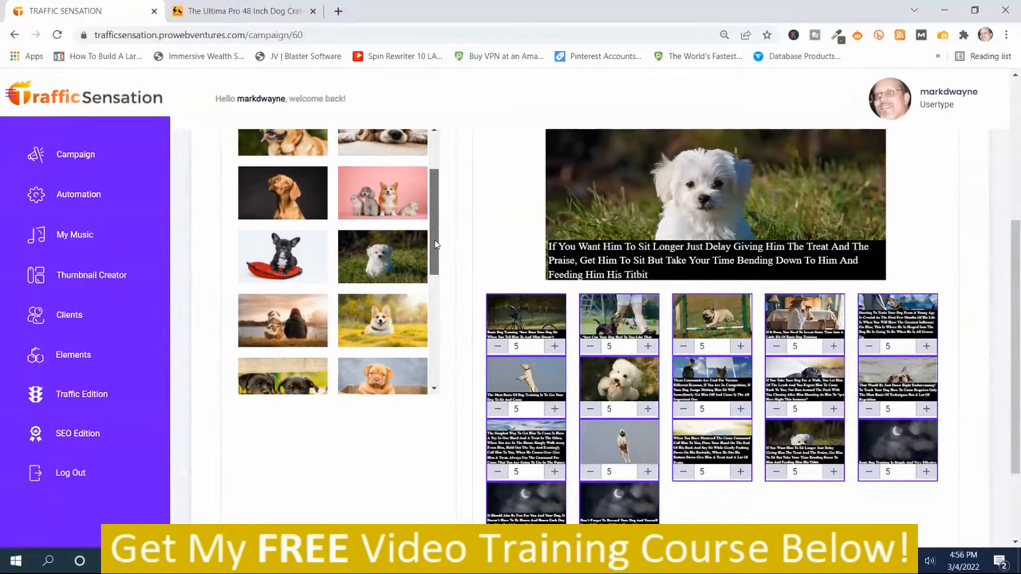
{"action": "left_click", "coordinate": [898, 440]}
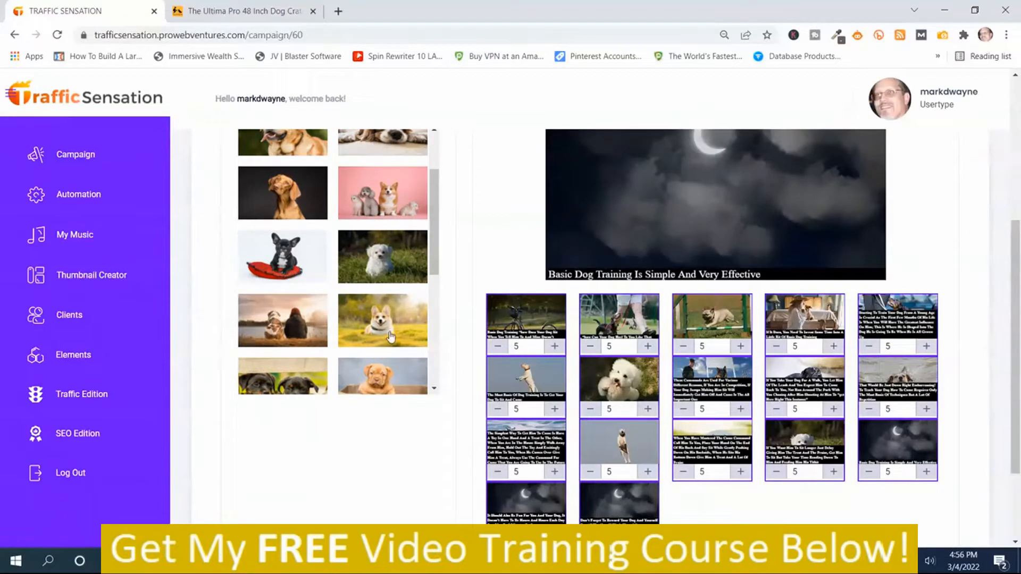
{"action": "left_click_drag", "start_coordinate": [390, 336], "coordinate": [687, 196]}
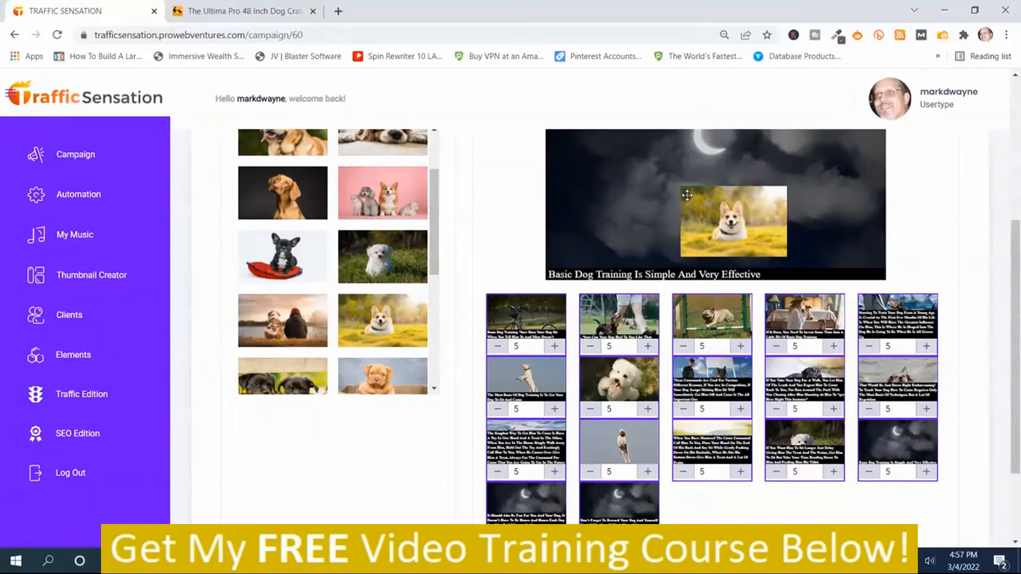
{"action": "scroll", "coordinate": [793, 299], "scroll_direction": "up", "scroll_amount": 3}
{"action": "left_click_drag", "start_coordinate": [735, 406], "coordinate": [713, 369]}
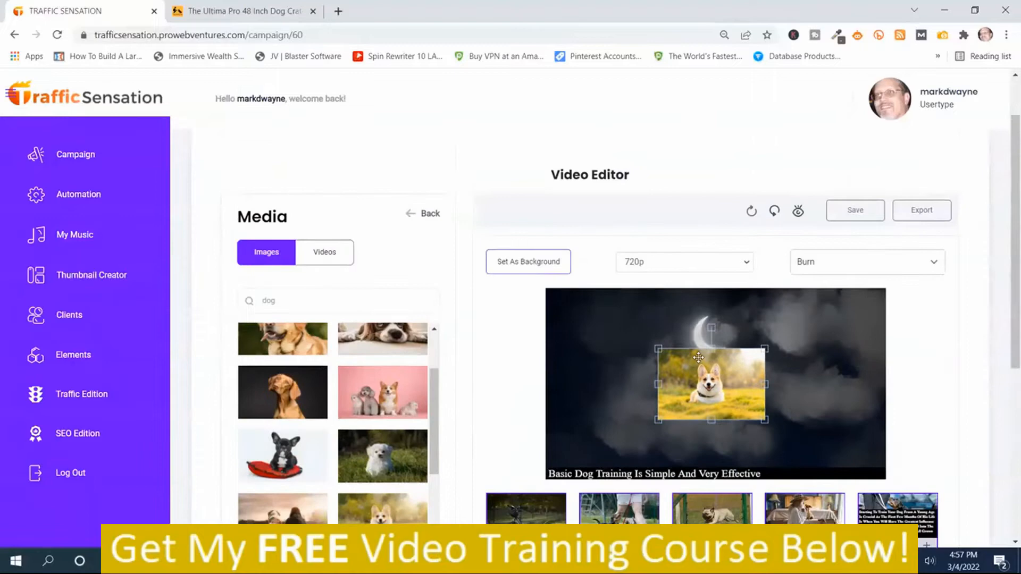
{"action": "left_click", "coordinate": [527, 261]}
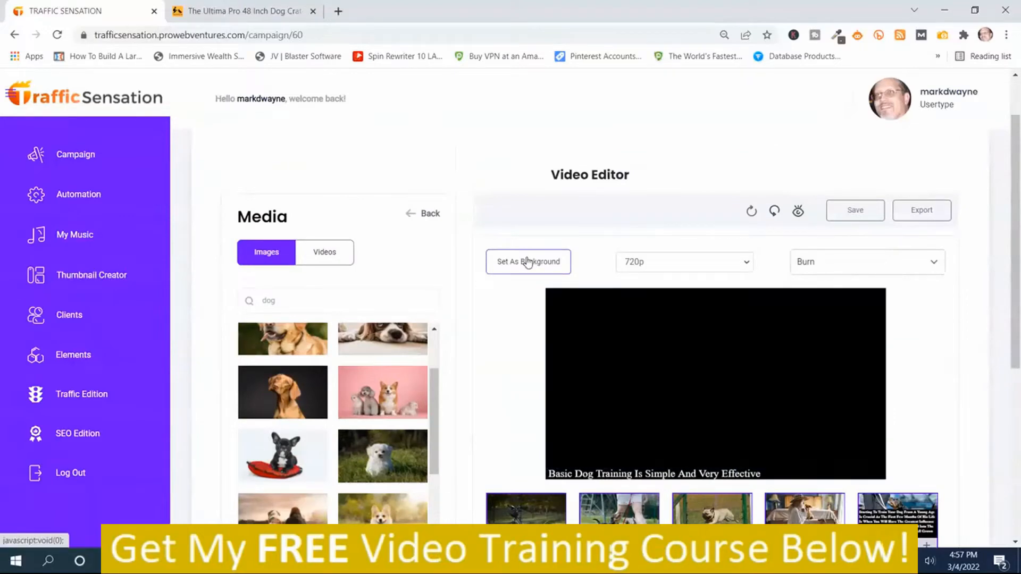
- On the "It Should Also Be Fun For You And Your Dog" slide, set the photo of the tan puppy in a wooden crate as background
{"action": "scroll", "coordinate": [978, 407], "scroll_direction": "down", "scroll_amount": 4}
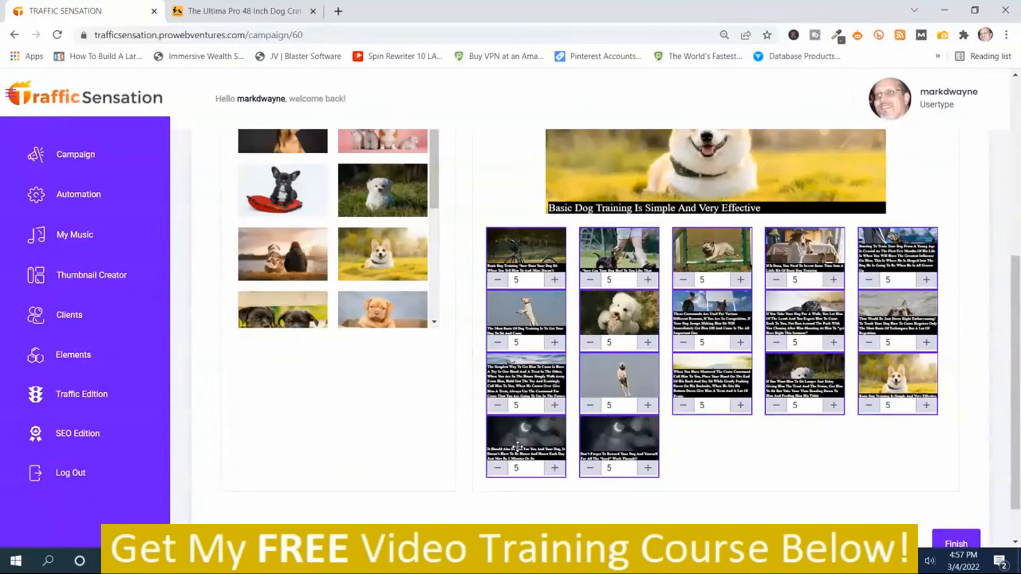
{"action": "left_click", "coordinate": [518, 444]}
{"action": "scroll", "coordinate": [480, 440], "scroll_direction": "up", "scroll_amount": 1}
{"action": "scroll", "coordinate": [480, 441], "scroll_direction": "up", "scroll_amount": 1}
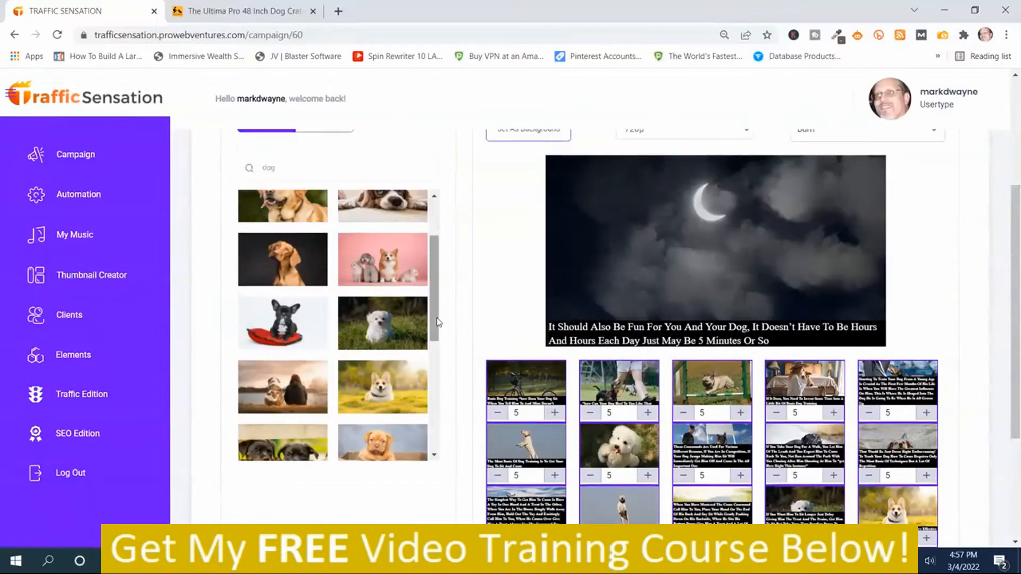
{"action": "left_click_drag", "start_coordinate": [436, 320], "coordinate": [445, 388]}
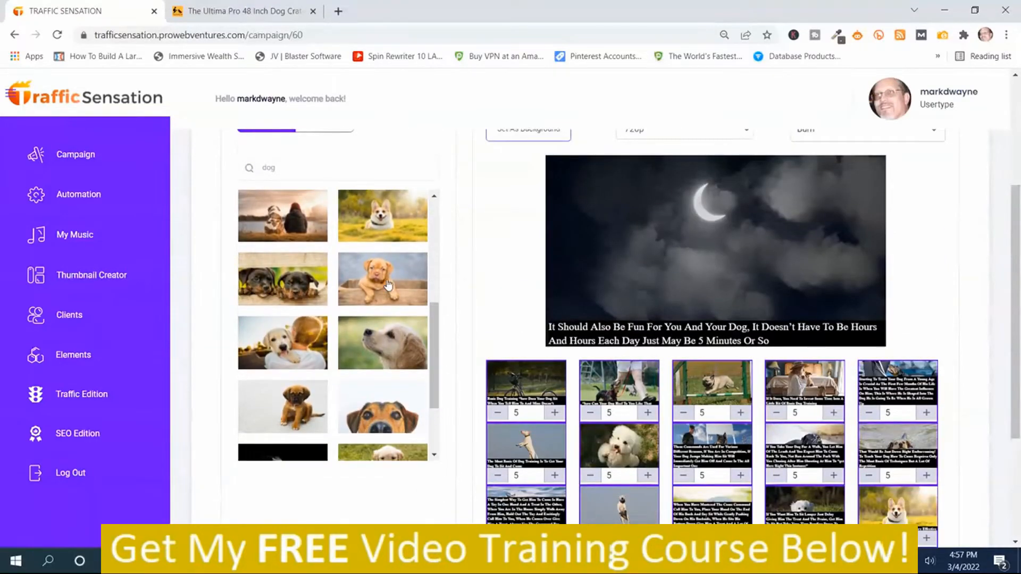
{"action": "left_click_drag", "start_coordinate": [385, 281], "coordinate": [804, 312]}
{"action": "scroll", "coordinate": [730, 326], "scroll_direction": "up", "scroll_amount": 3}
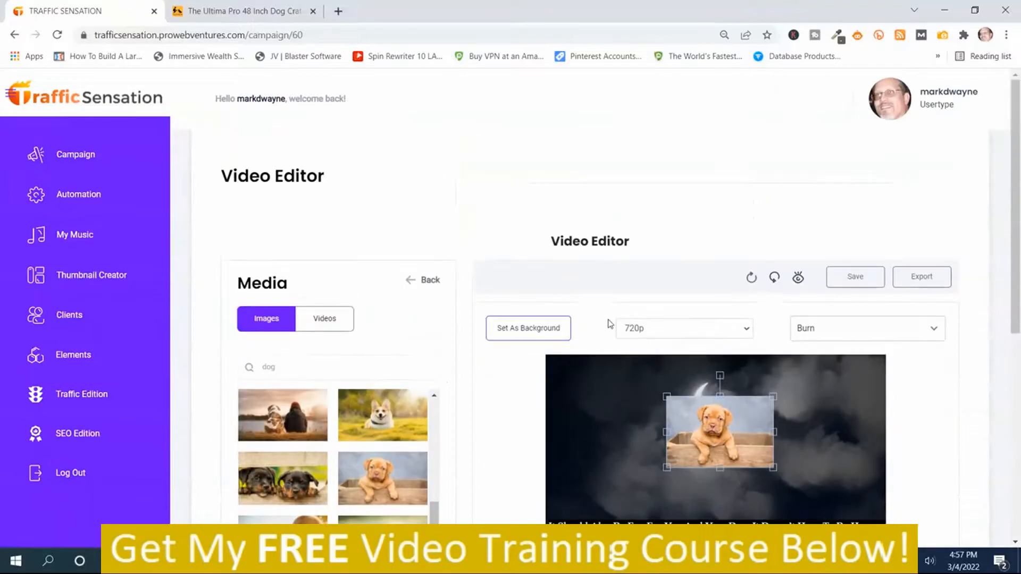
{"action": "left_click", "coordinate": [540, 336]}
- On the "Don't Forget To Reward Your Dog" slide, set the photo of the brown puppy sitting against a pale background as background
{"action": "scroll", "coordinate": [951, 415], "scroll_direction": "down", "scroll_amount": 7}
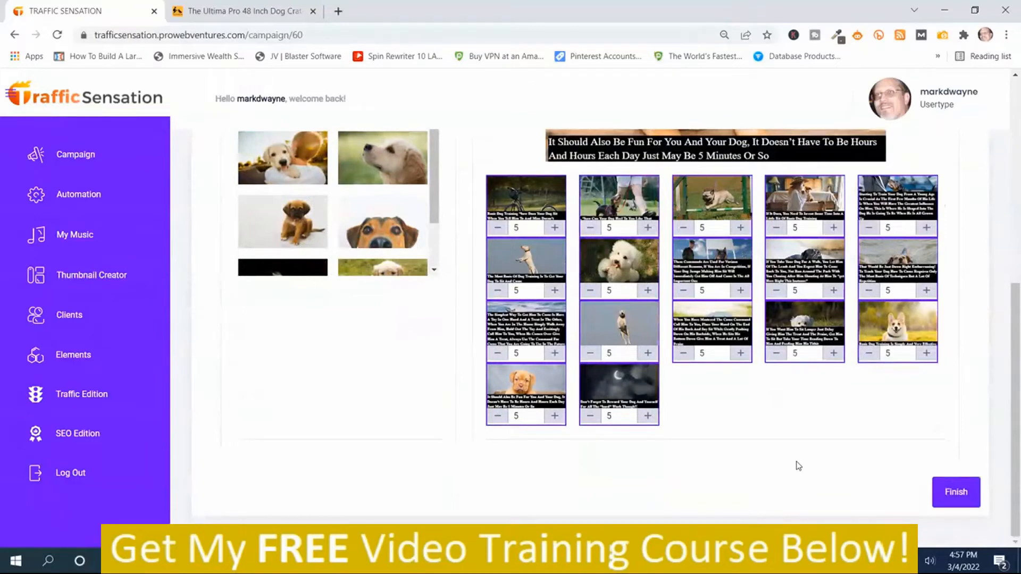
{"action": "scroll", "coordinate": [842, 445], "scroll_direction": "up", "scroll_amount": 3}
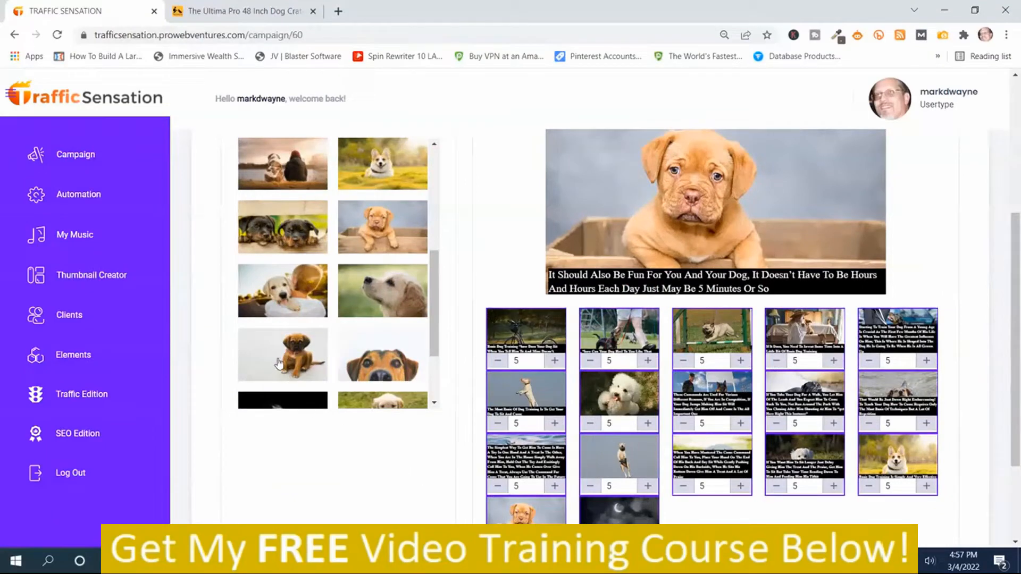
{"action": "left_click", "coordinate": [620, 520]}
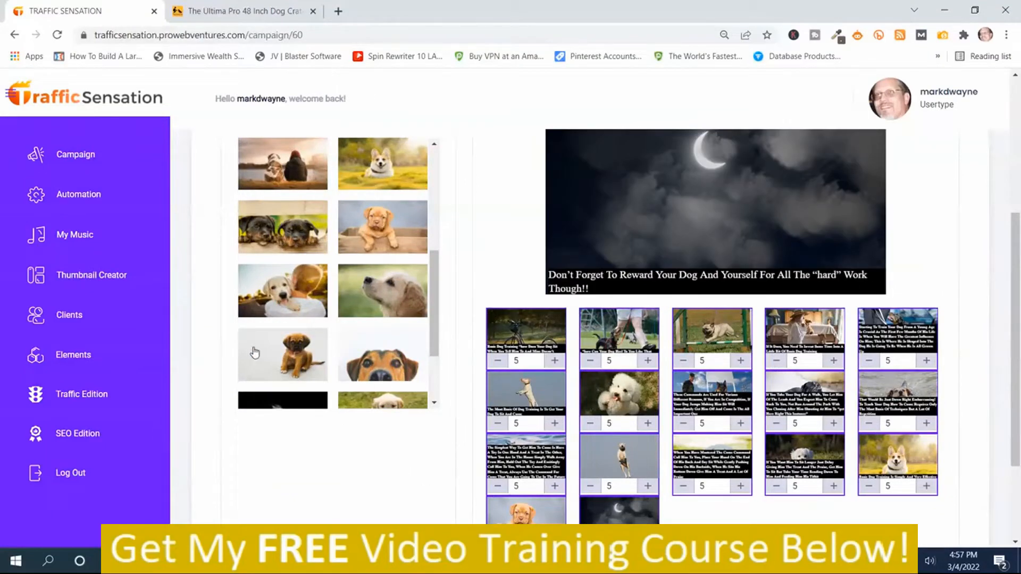
{"action": "left_click_drag", "start_coordinate": [293, 359], "coordinate": [731, 193]}
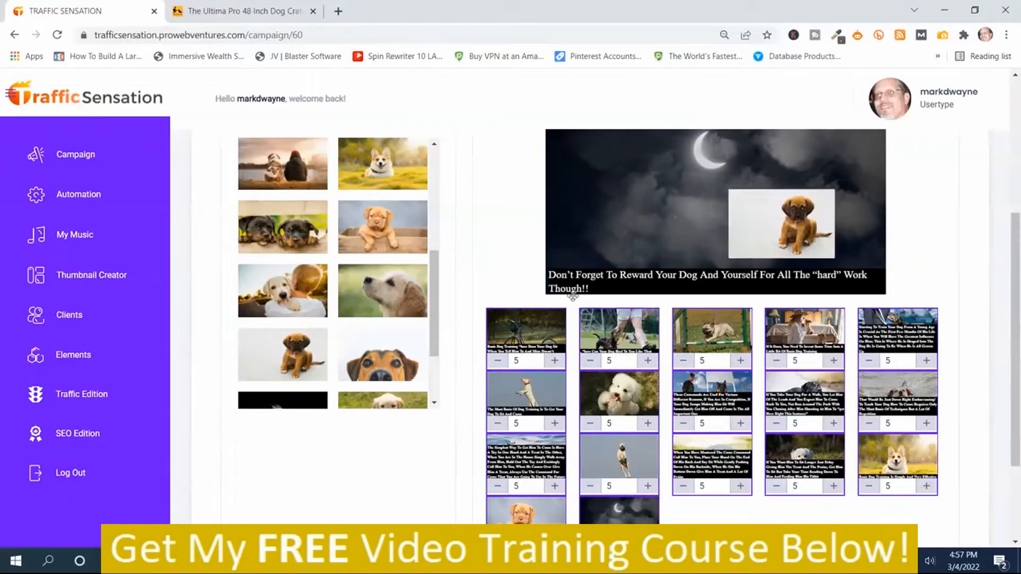
{"action": "left_click_drag", "start_coordinate": [761, 232], "coordinate": [701, 187]}
{"action": "scroll", "coordinate": [828, 288], "scroll_direction": "up", "scroll_amount": 3}
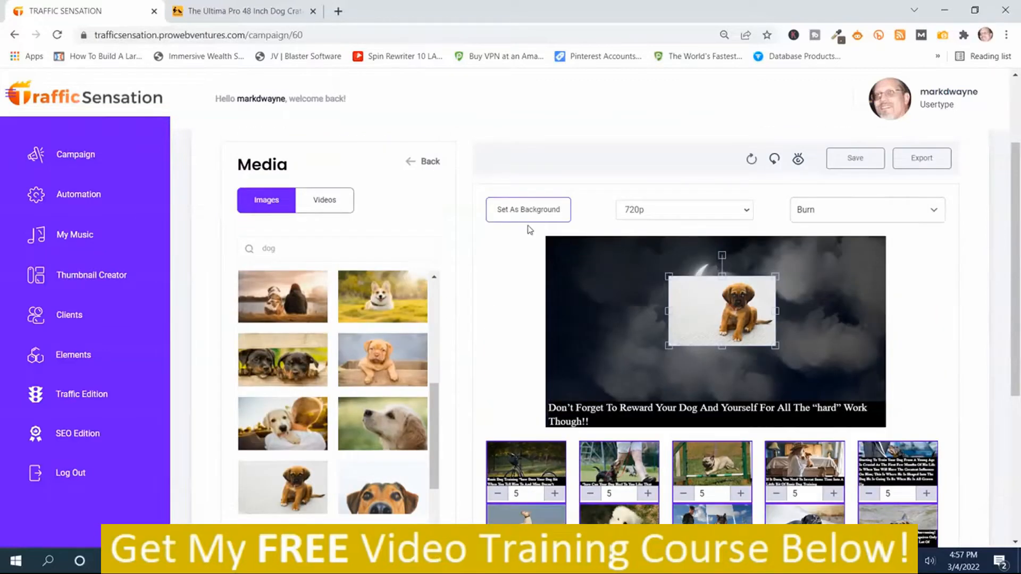
{"action": "left_click", "coordinate": [529, 210]}
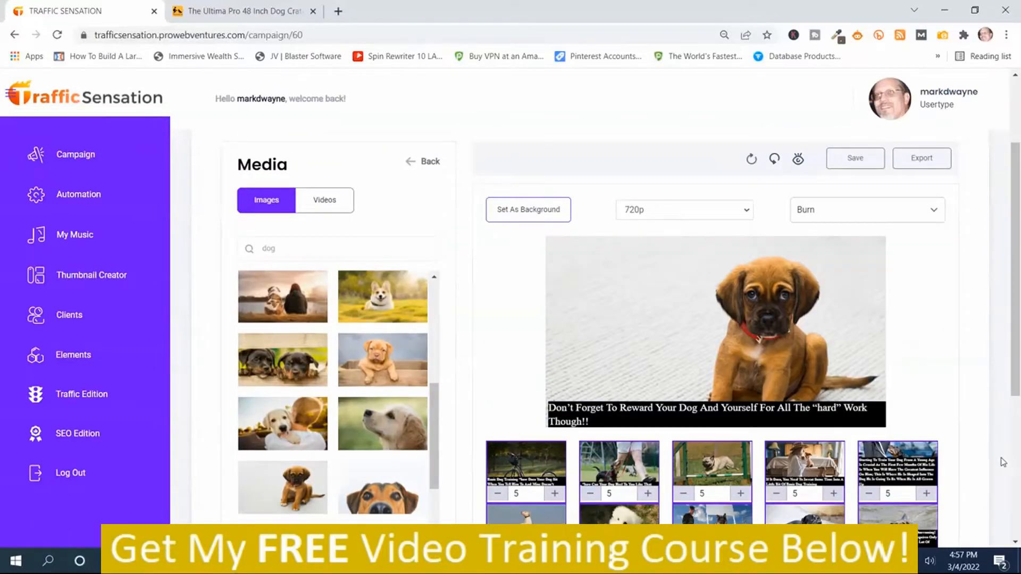
- Look over the thumbnails of all slides to check that each has a dog photo as background
{"action": "scroll", "coordinate": [1004, 462], "scroll_direction": "down", "scroll_amount": 5}
{"action": "scroll", "coordinate": [873, 415], "scroll_direction": "up", "scroll_amount": 3}
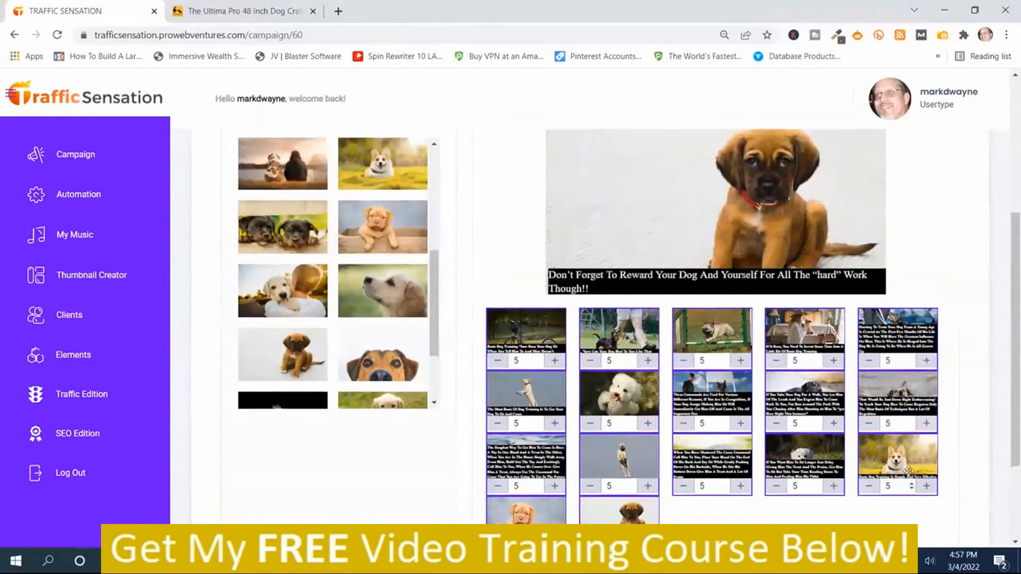
{"action": "scroll", "coordinate": [960, 487], "scroll_direction": "up", "scroll_amount": 3}
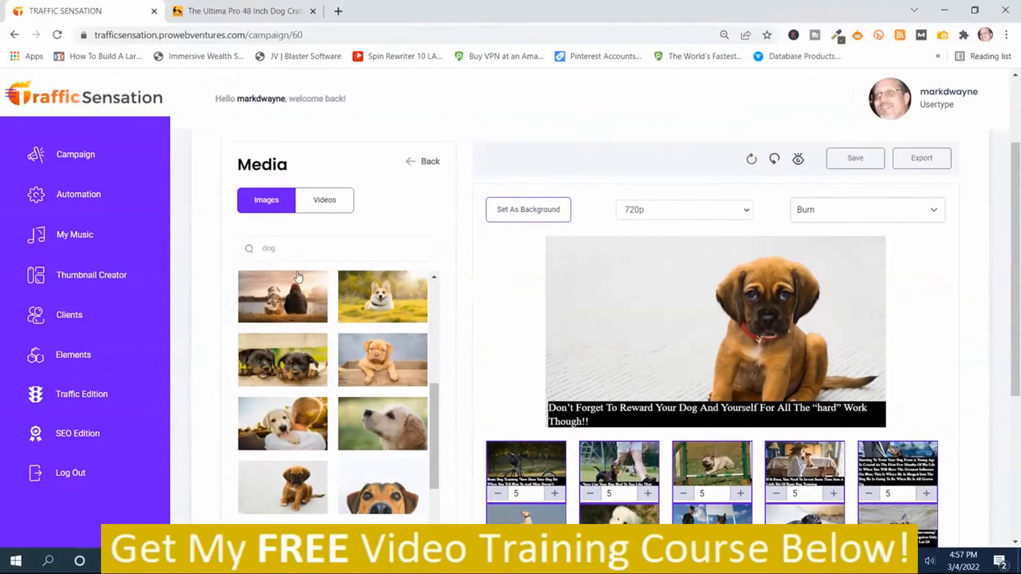
{"action": "scroll", "coordinate": [394, 282], "scroll_direction": "down", "scroll_amount": 7}
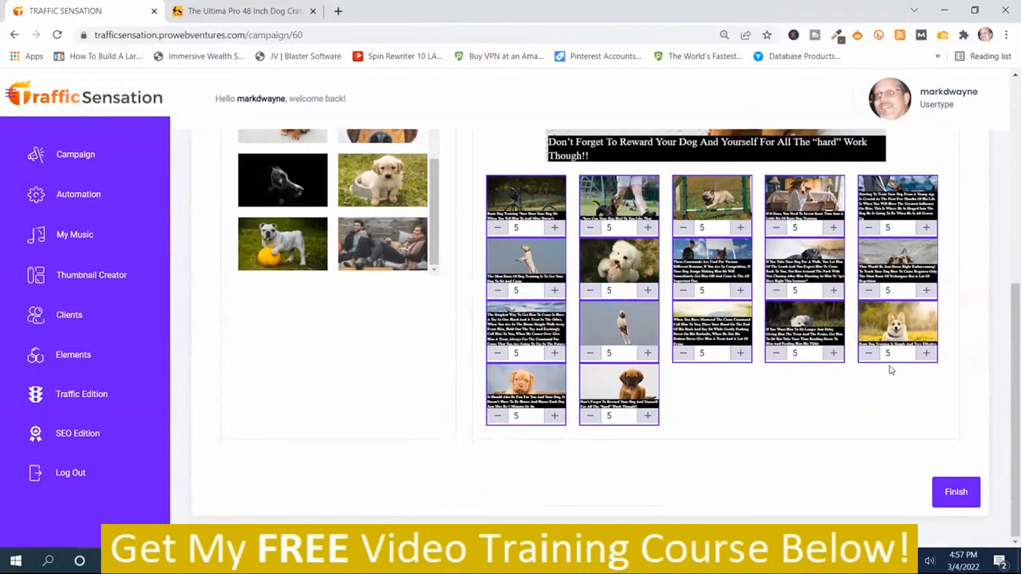
{"action": "scroll", "coordinate": [890, 367], "scroll_direction": "up", "scroll_amount": 3}
{"action": "scroll", "coordinate": [338, 214], "scroll_direction": "up", "scroll_amount": 7}
{"action": "scroll", "coordinate": [997, 256], "scroll_direction": "up", "scroll_amount": 4}
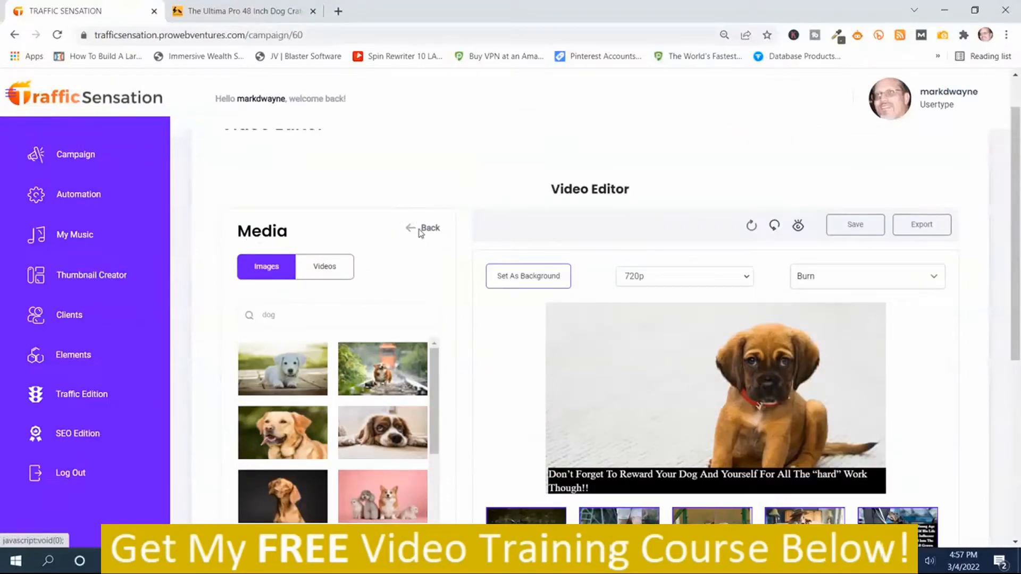
- Leave the media library for the editor options and view the list of available transition effects without changing the selected one
{"action": "left_click", "coordinate": [419, 230]}
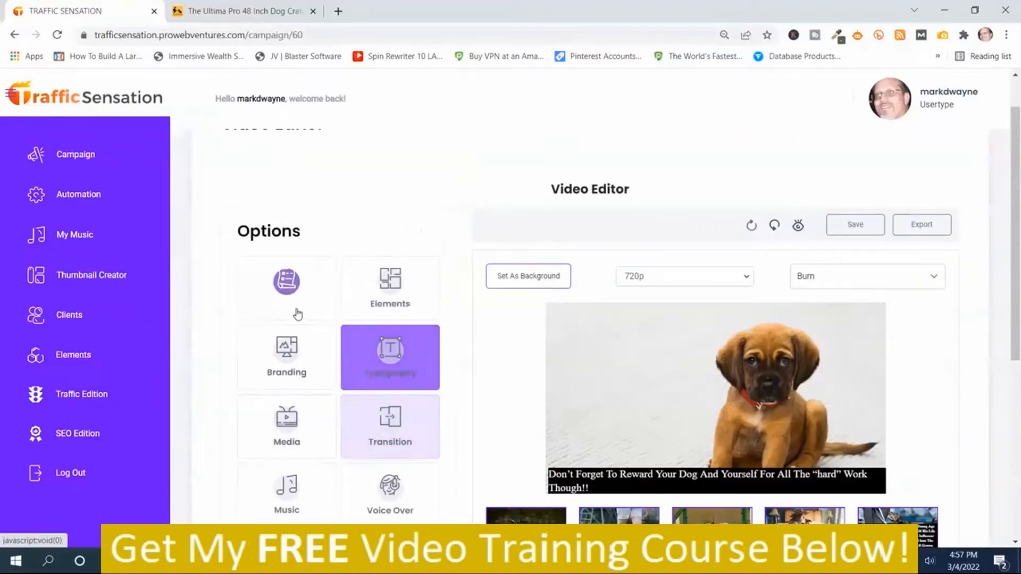
{"action": "left_click", "coordinate": [931, 278]}
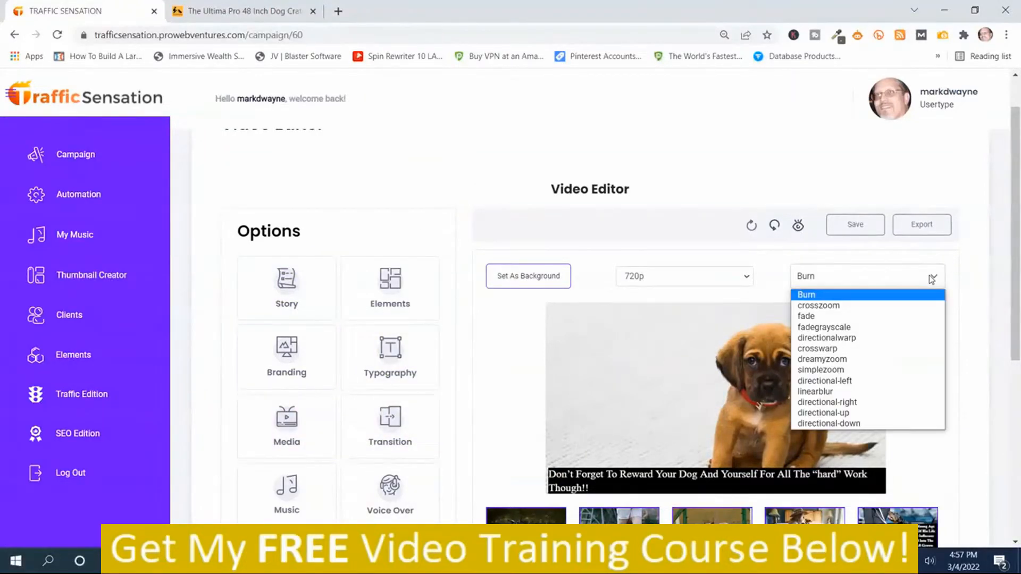
{"action": "left_click", "coordinate": [932, 277]}
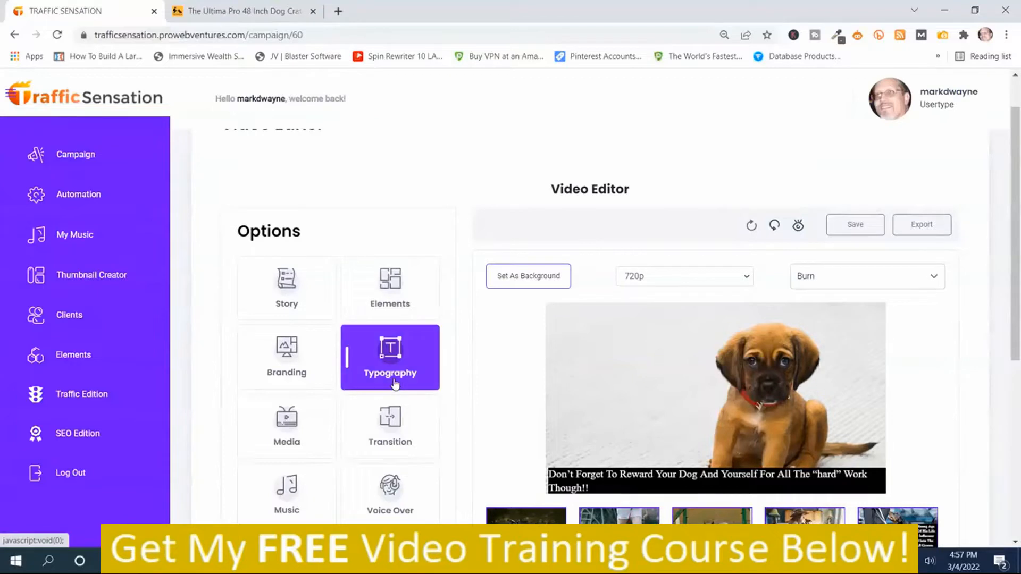
- Open the transition gallery and preview the Burn transition
{"action": "scroll", "coordinate": [442, 387], "scroll_direction": "down", "scroll_amount": 1}
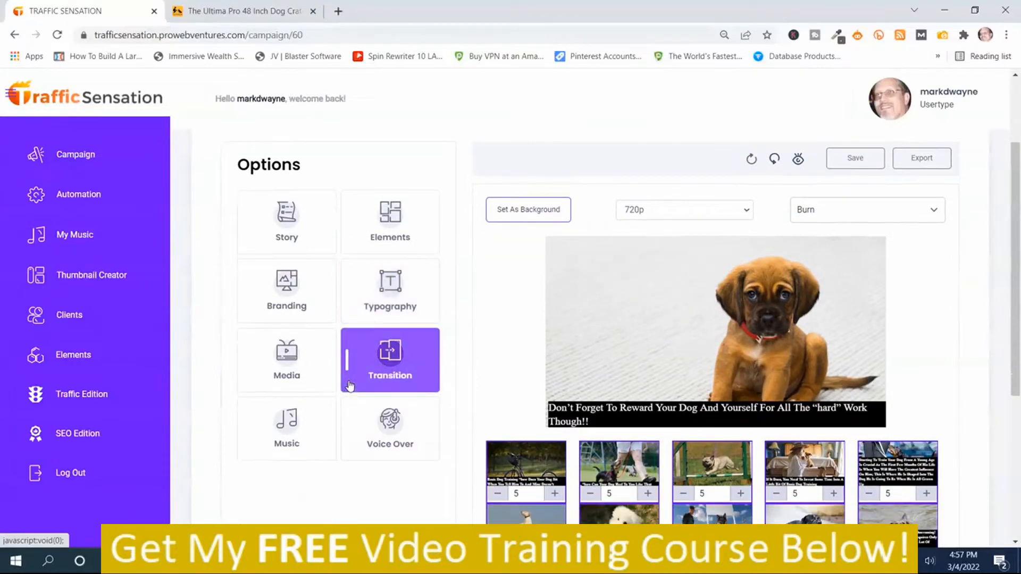
{"action": "left_click", "coordinate": [376, 372]}
{"action": "mouse_move", "coordinate": [288, 295]}
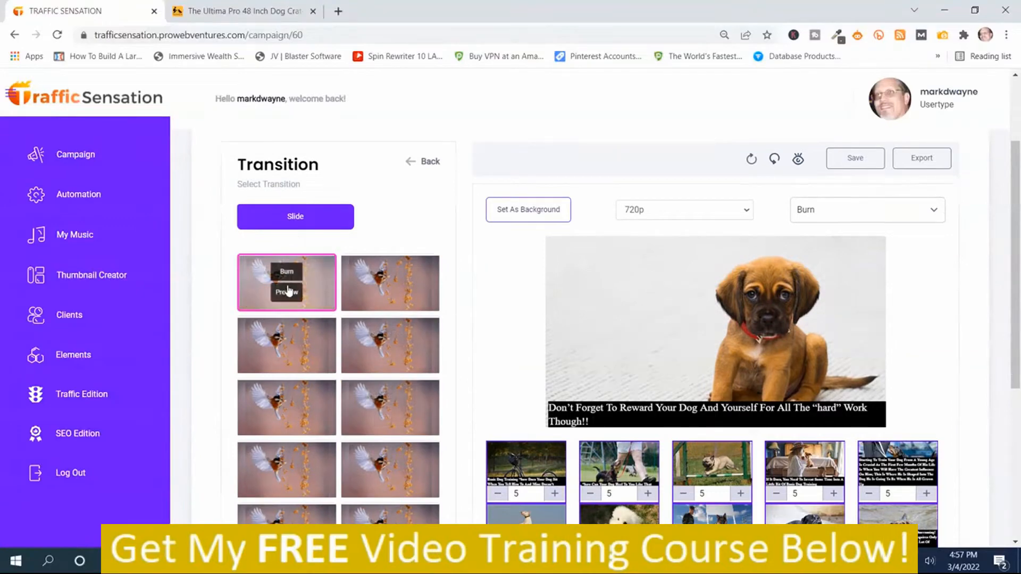
{"action": "left_click", "coordinate": [281, 298]}
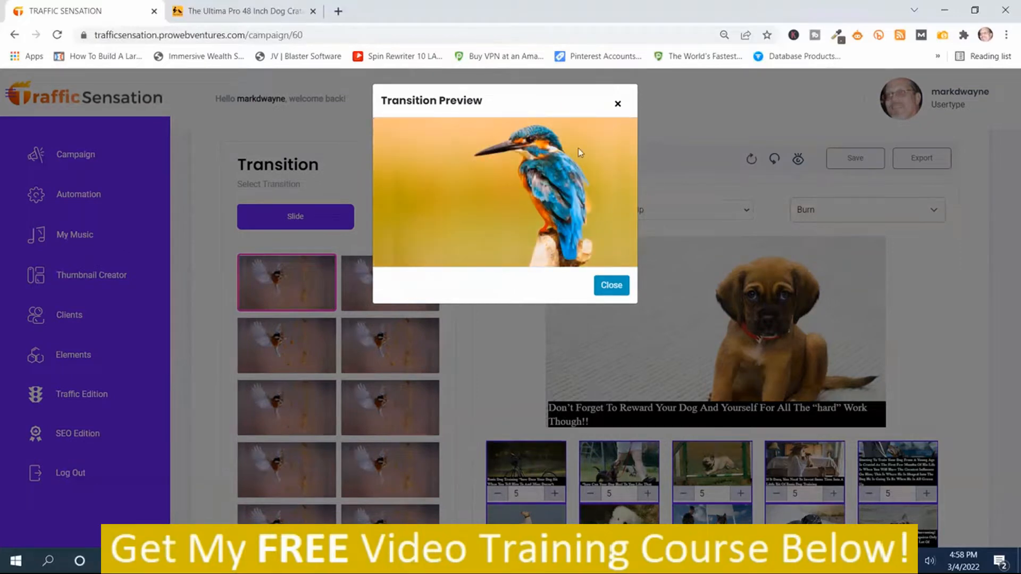
{"action": "left_click", "coordinate": [617, 104]}
- Preview the Cross Wrap transition and return to the editor options
{"action": "mouse_move", "coordinate": [417, 305]}
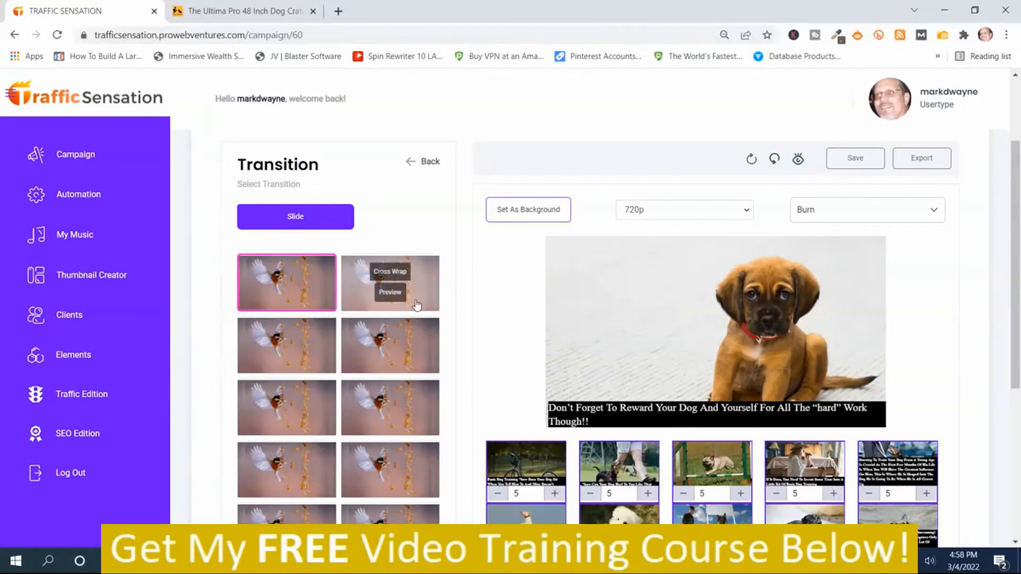
{"action": "left_click", "coordinate": [389, 294]}
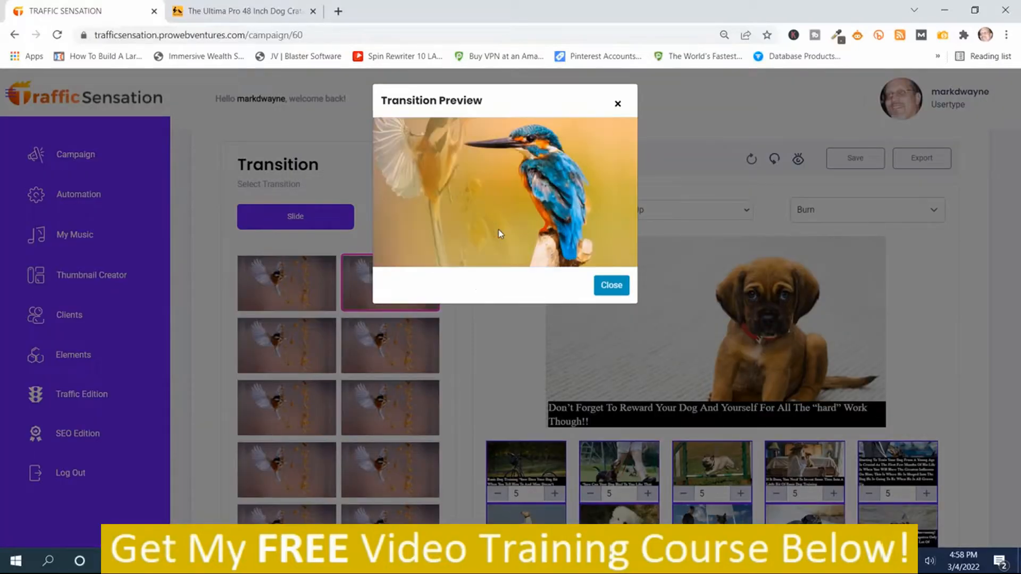
{"action": "left_click", "coordinate": [617, 105]}
{"action": "mouse_move", "coordinate": [387, 288]}
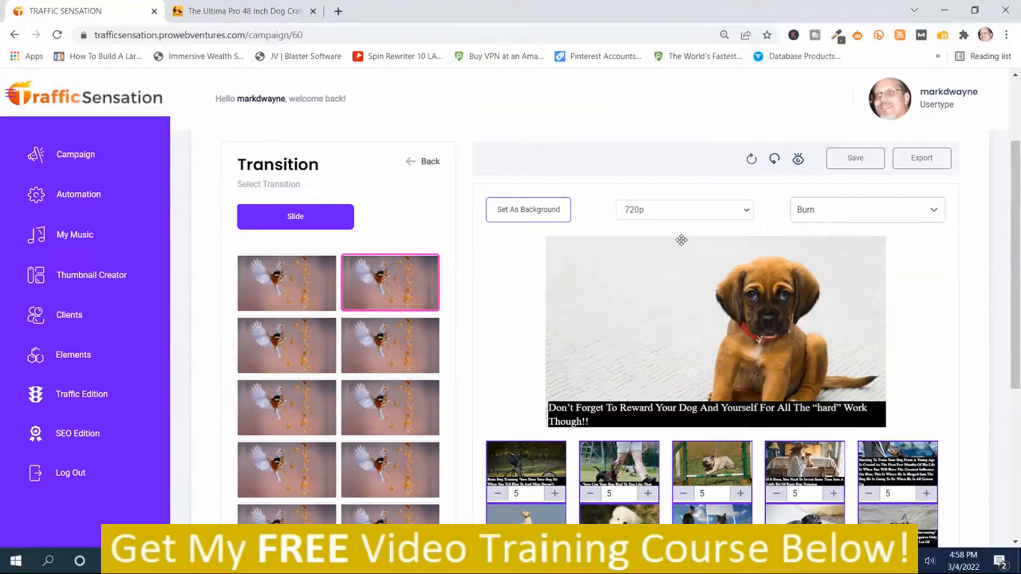
{"action": "scroll", "coordinate": [407, 248], "scroll_direction": "up", "scroll_amount": 1}
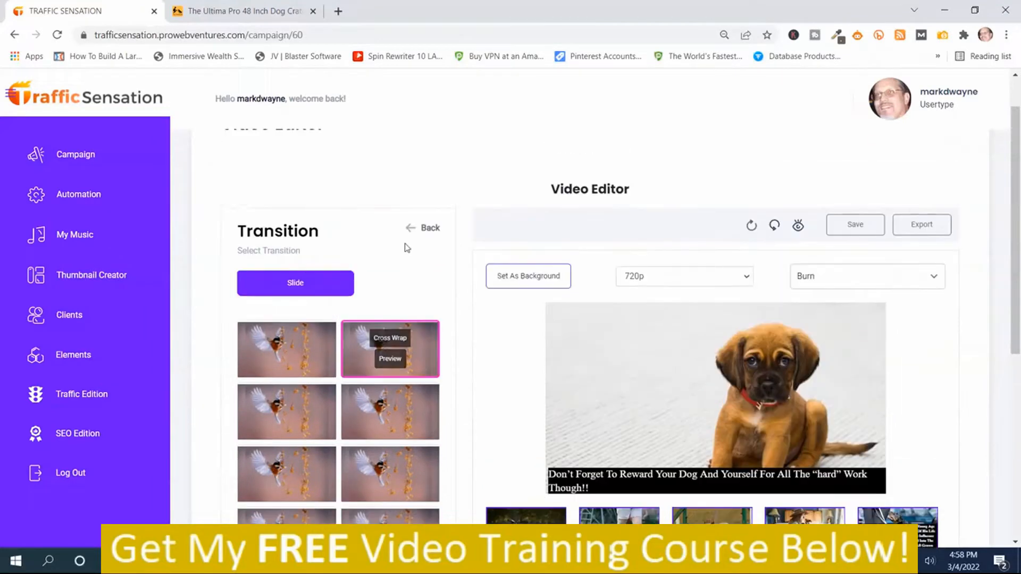
{"action": "left_click", "coordinate": [414, 227]}
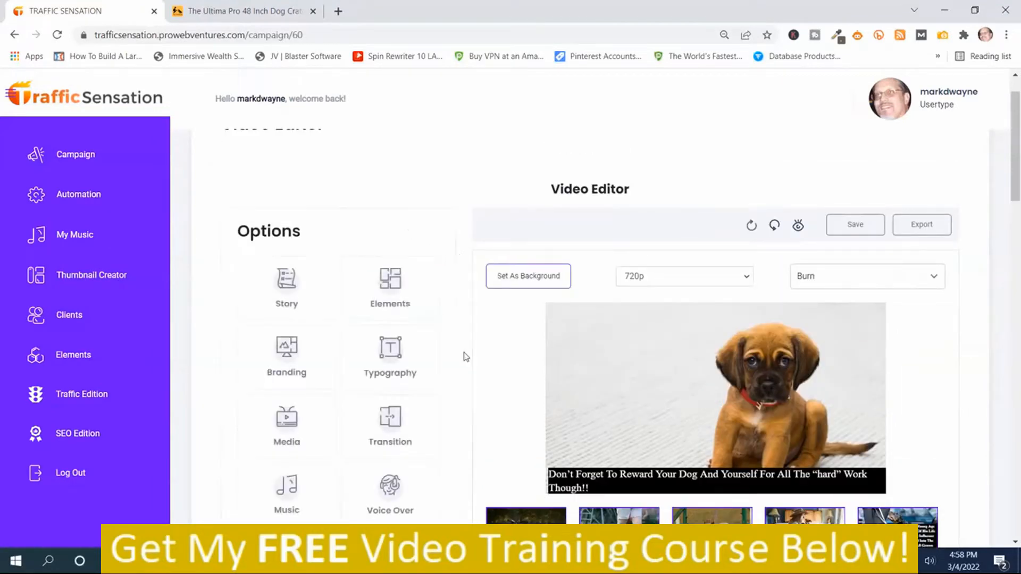
- Add the red "Subscribe Now" button from the Subscribe elements to the middle of the last slide with the brown puppy
{"action": "scroll", "coordinate": [457, 367], "scroll_direction": "down", "scroll_amount": 6}
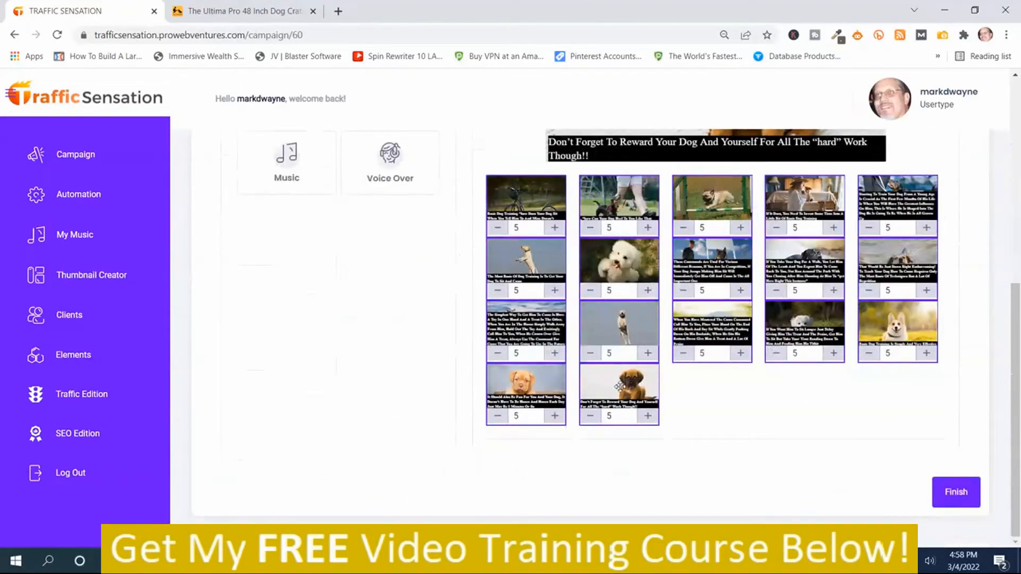
{"action": "scroll", "coordinate": [400, 383], "scroll_direction": "up", "scroll_amount": 3}
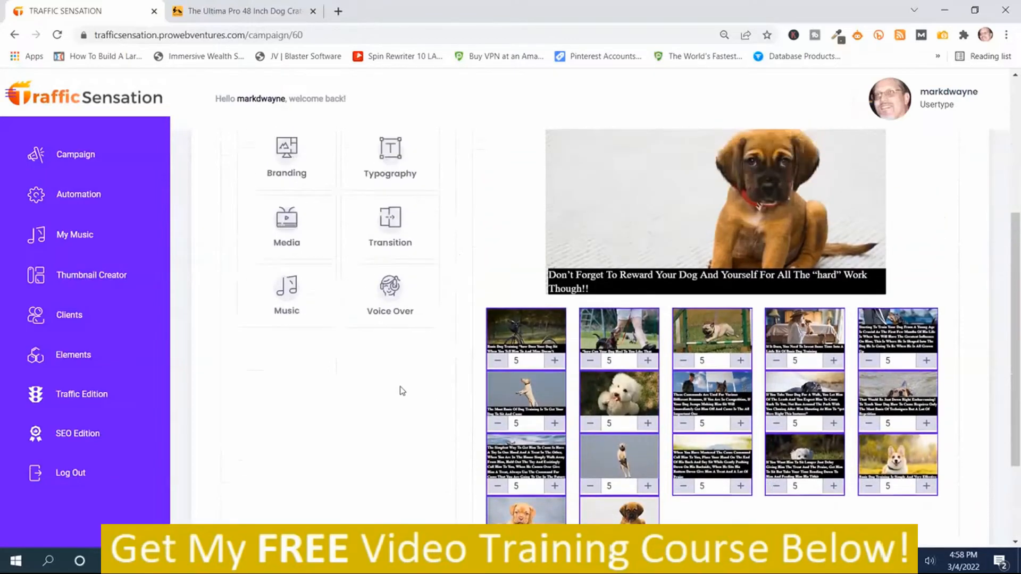
{"action": "scroll", "coordinate": [394, 393], "scroll_direction": "up", "scroll_amount": 3}
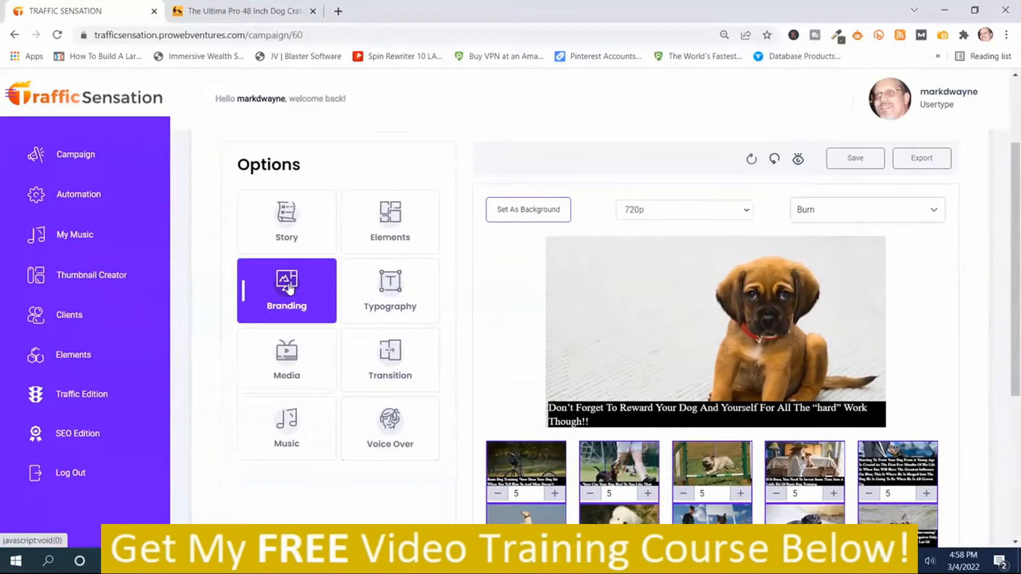
{"action": "left_click", "coordinate": [392, 228]}
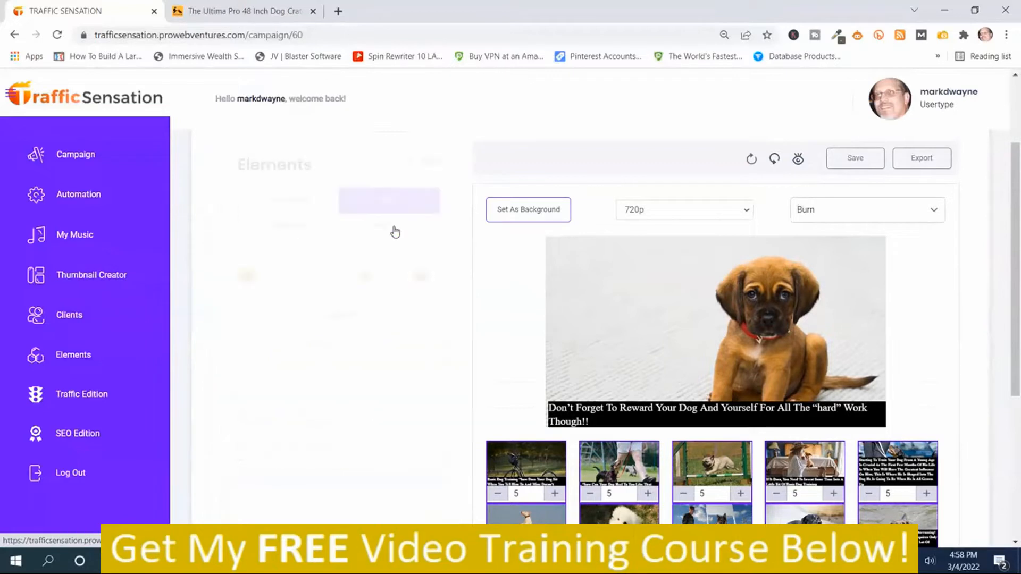
{"action": "left_click", "coordinate": [288, 234]}
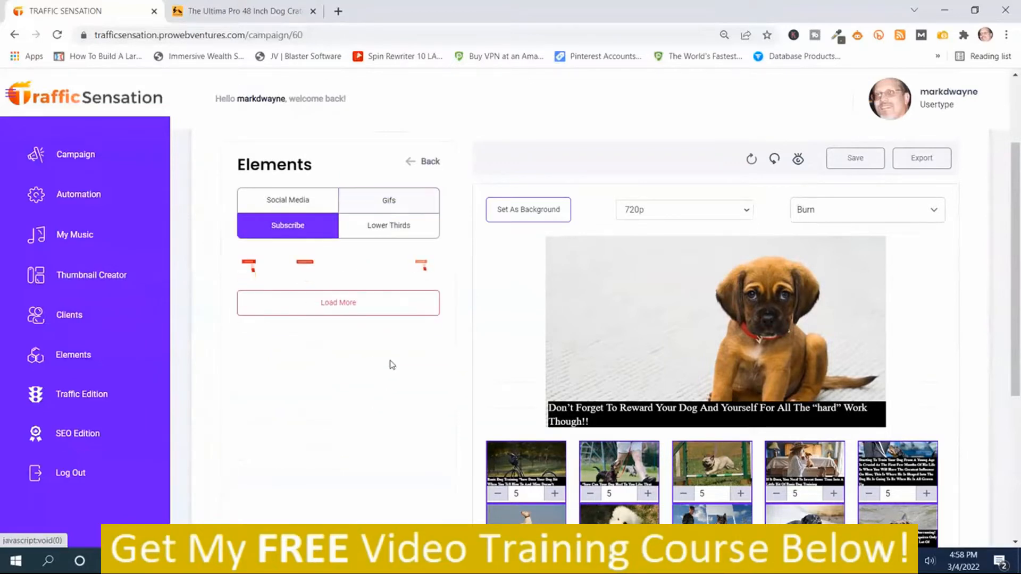
{"action": "left_click", "coordinate": [306, 269]}
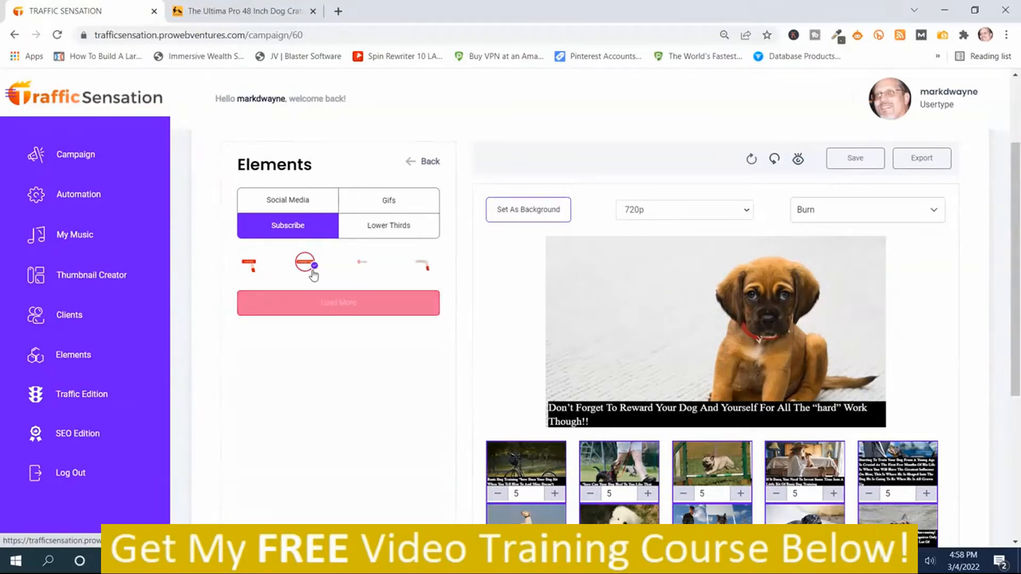
{"action": "left_click_drag", "start_coordinate": [303, 264], "coordinate": [711, 325]}
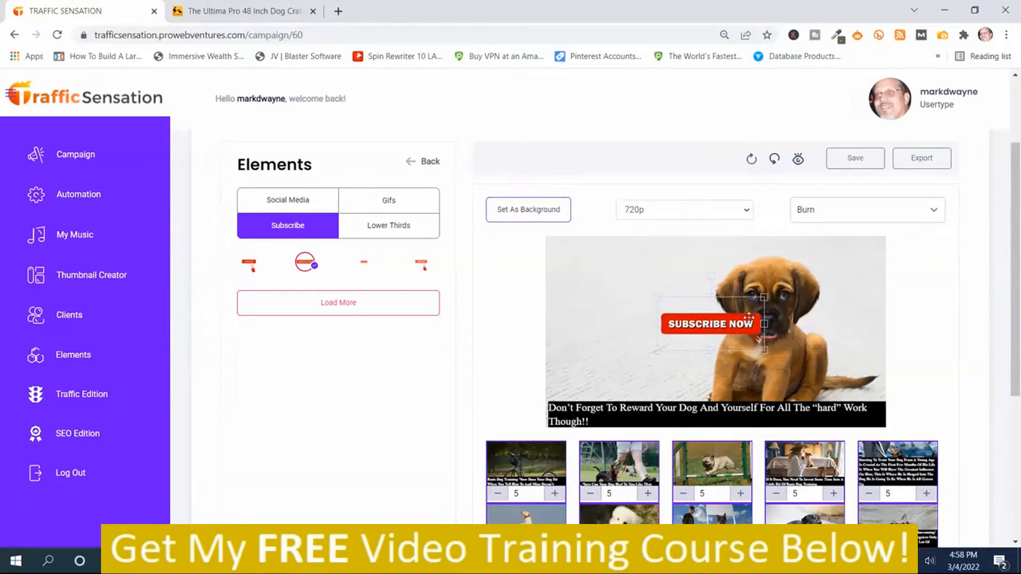
- Enlarge the "Subscribe Now" button on the puppy slide and center it above the caption
{"action": "left_click_drag", "start_coordinate": [764, 297], "coordinate": [801, 279]}
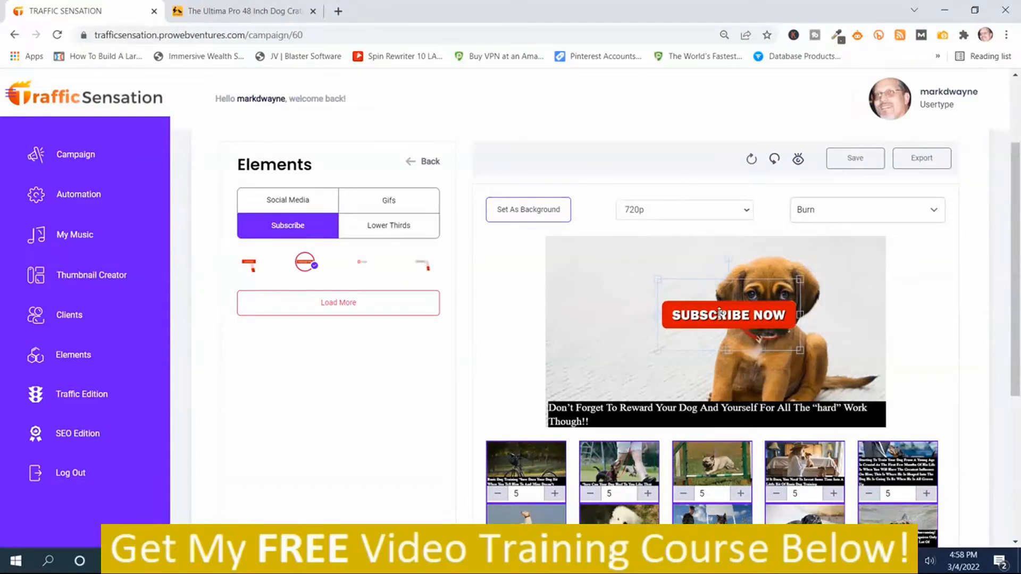
{"action": "left_click_drag", "start_coordinate": [658, 350], "coordinate": [625, 367]}
{"action": "left_click_drag", "start_coordinate": [717, 325], "coordinate": [708, 342]}
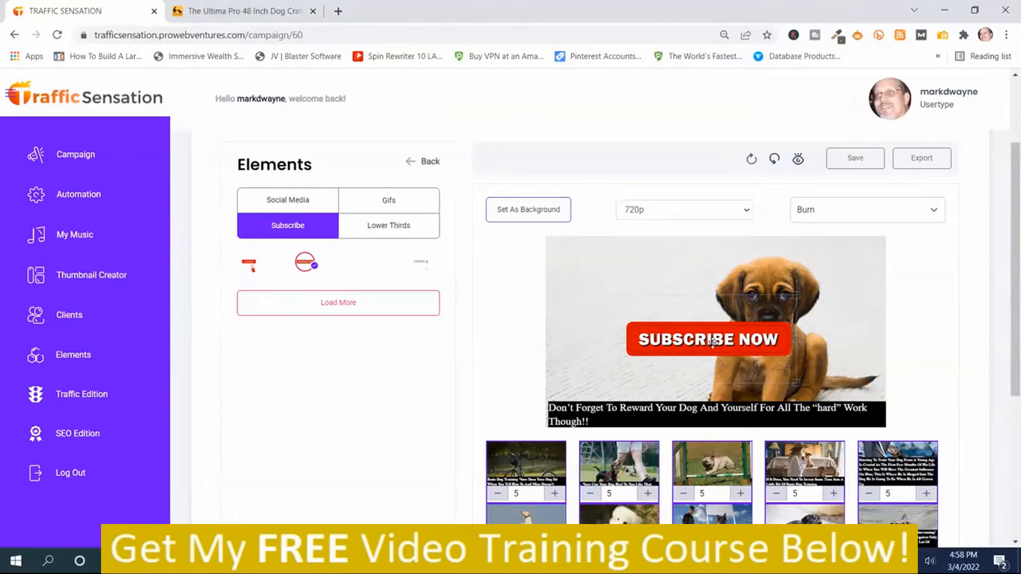
- Look over the slide thumbnails, view the story's source images and return to the editor options
{"action": "scroll", "coordinate": [984, 404], "scroll_direction": "down", "scroll_amount": 3}
{"action": "scroll", "coordinate": [985, 405], "scroll_direction": "down", "scroll_amount": 1}
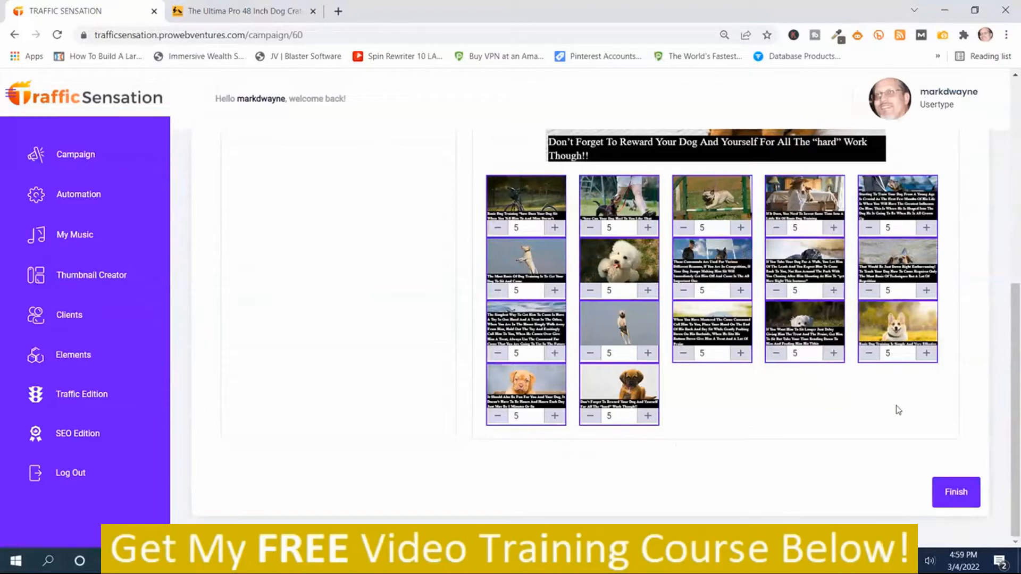
{"action": "scroll", "coordinate": [478, 340], "scroll_direction": "up", "scroll_amount": 4}
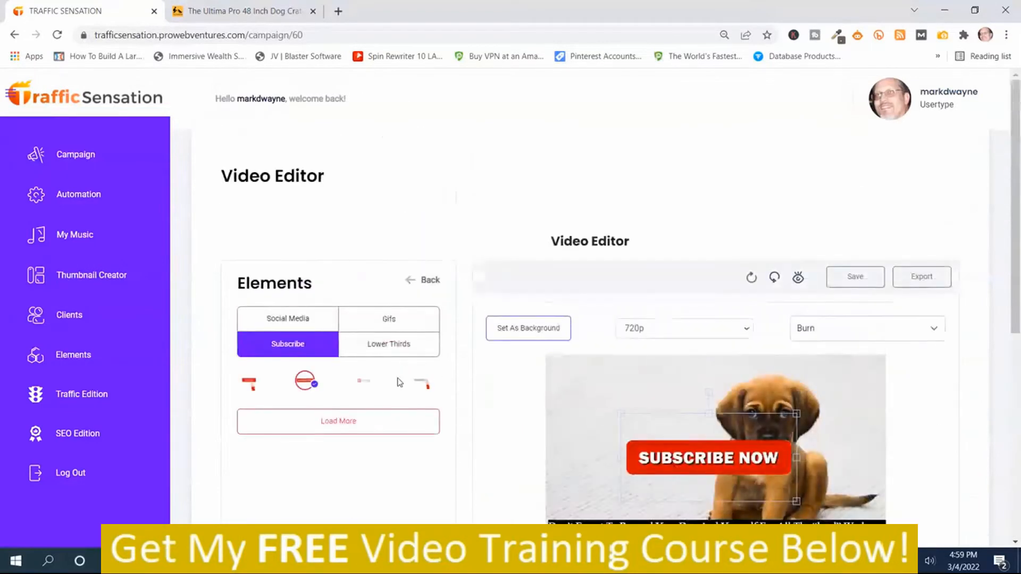
{"action": "left_click", "coordinate": [408, 283]}
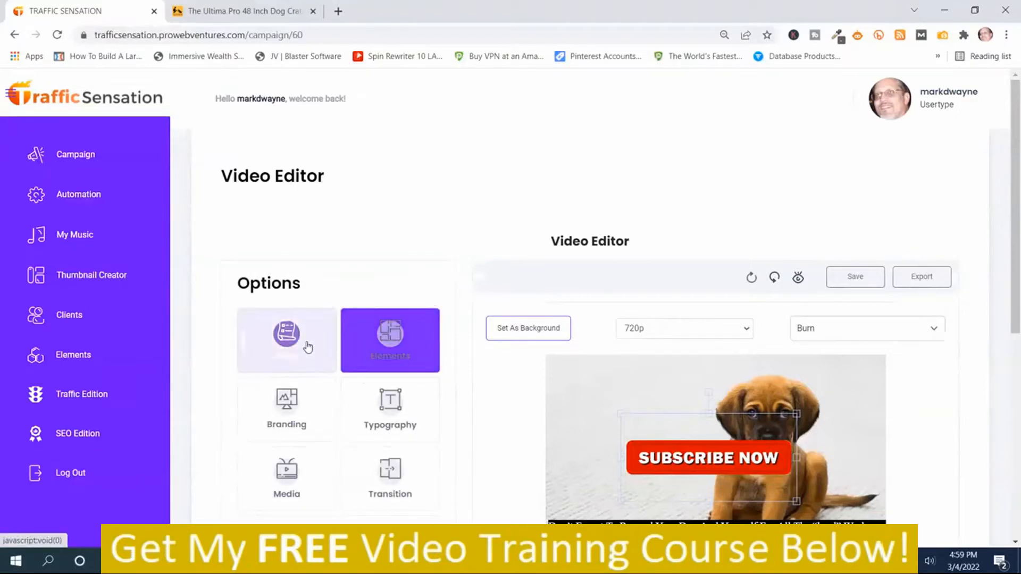
{"action": "left_click", "coordinate": [283, 345]}
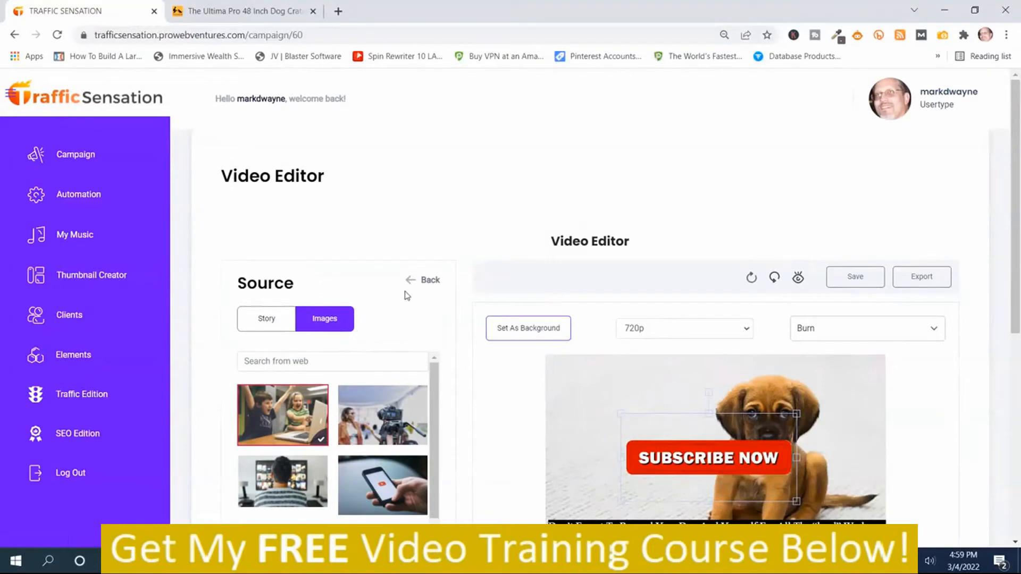
{"action": "left_click", "coordinate": [425, 281]}
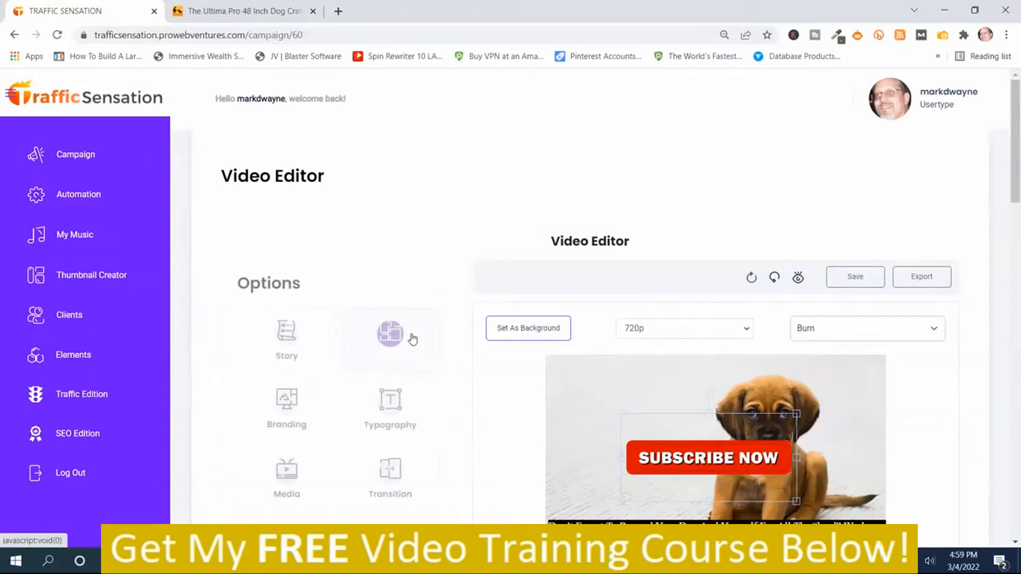
- Browse the Social Media, Gifs, Subscribe and Lower Thirds elements without adding any, and return to the editor options
{"action": "left_click", "coordinate": [398, 341]}
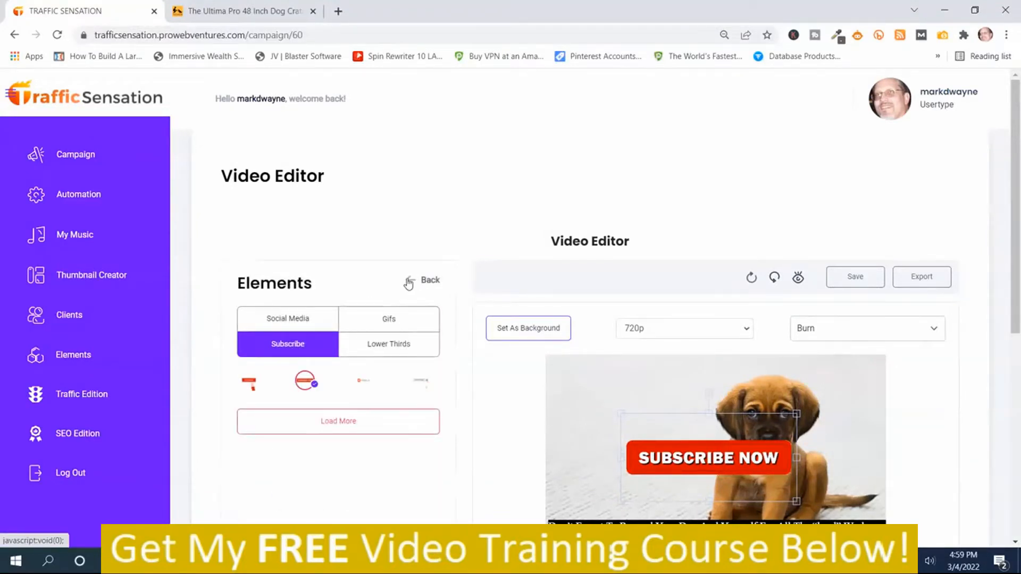
{"action": "left_click", "coordinate": [276, 323]}
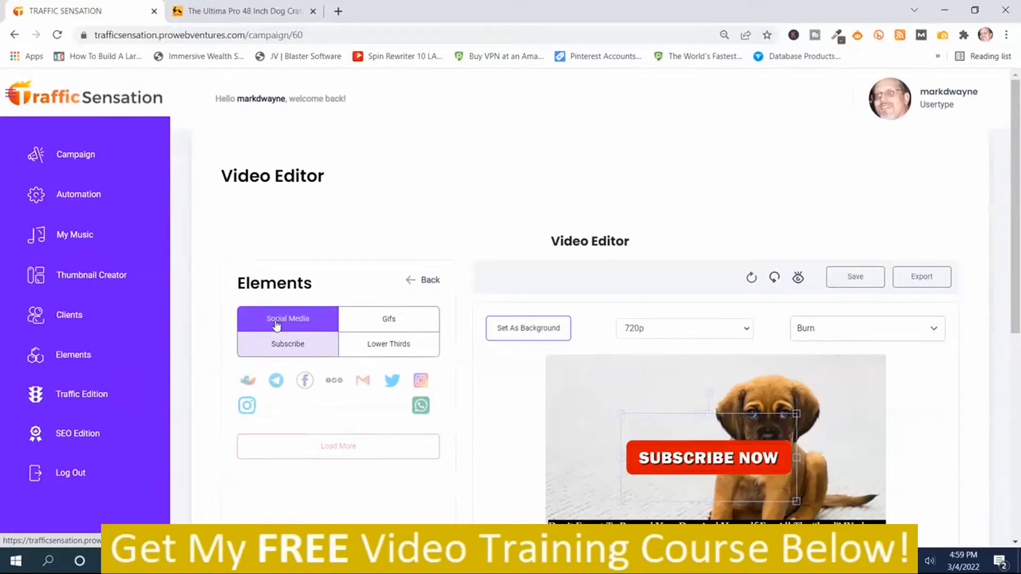
{"action": "left_click", "coordinate": [381, 323]}
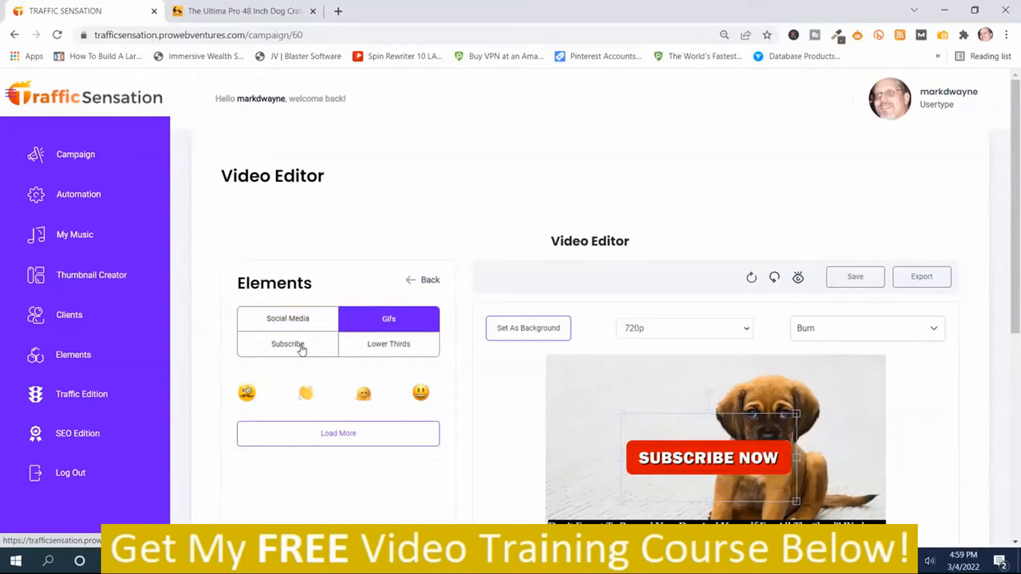
{"action": "left_click", "coordinate": [282, 347]}
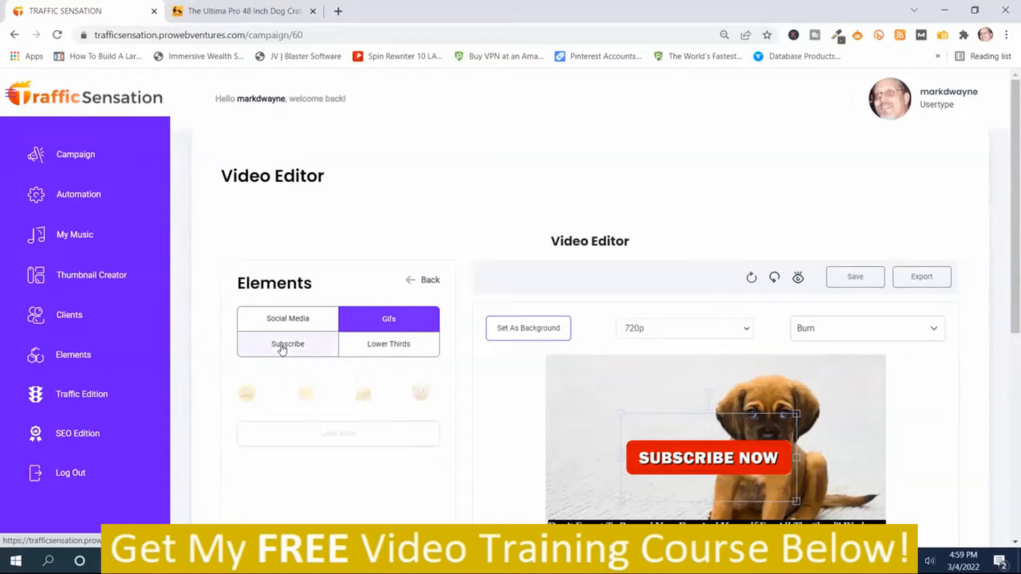
{"action": "left_click", "coordinate": [397, 350]}
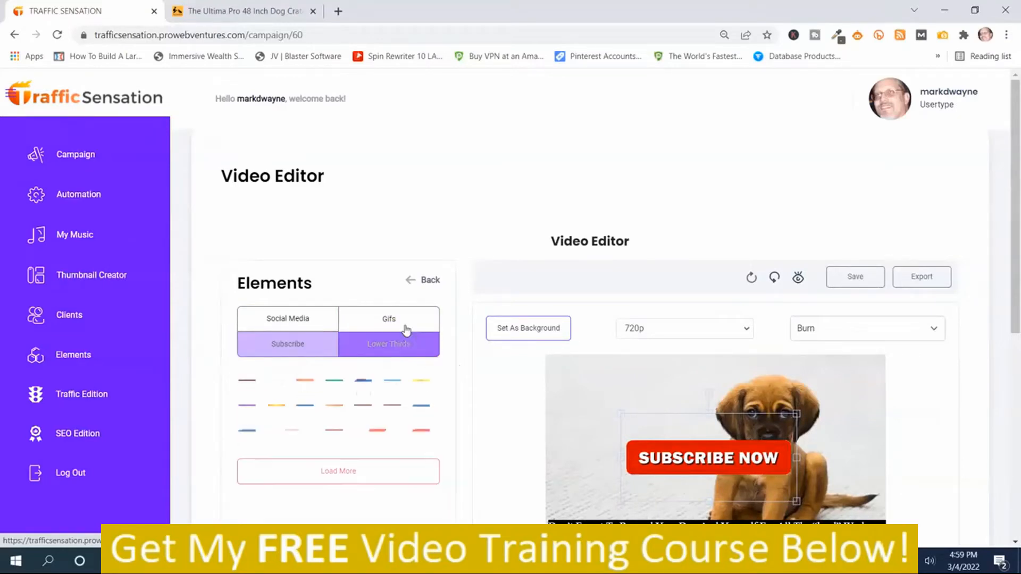
{"action": "left_click", "coordinate": [419, 283]}
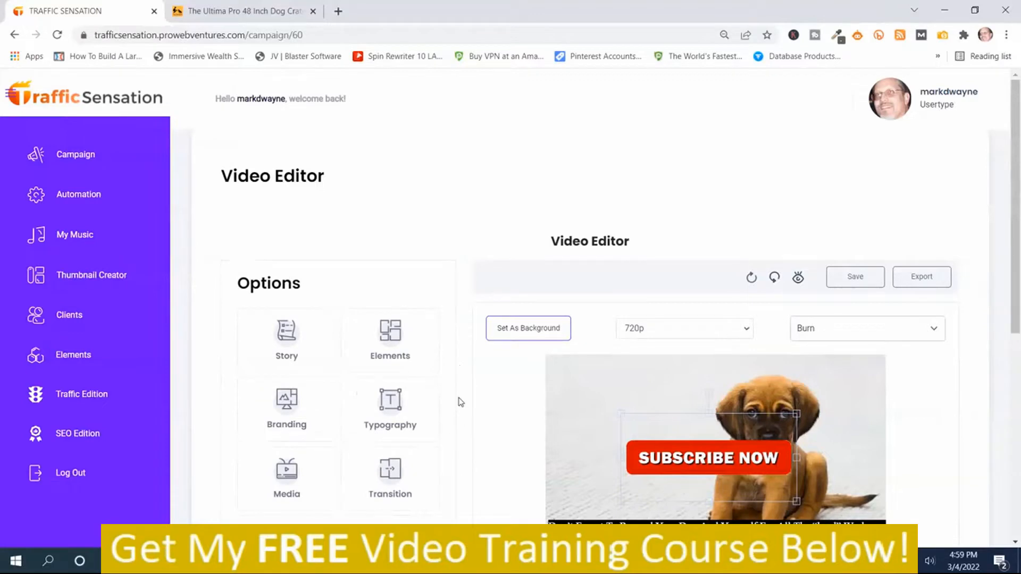
- View the branding settings for intro, outro and watermark, and return to the editor options
{"action": "scroll", "coordinate": [458, 401], "scroll_direction": "down", "scroll_amount": 1}
{"action": "left_click", "coordinate": [289, 347]}
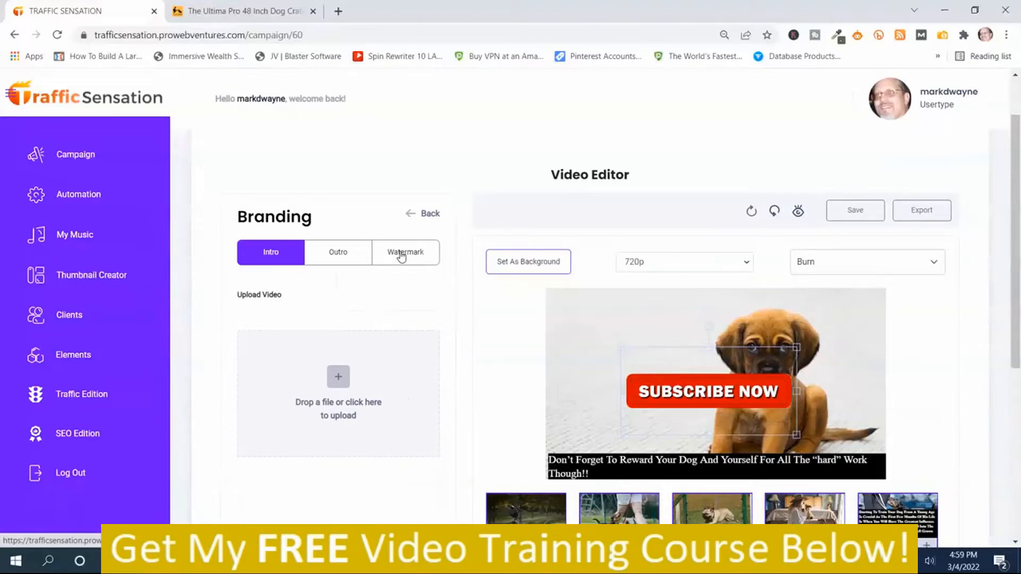
{"action": "left_click", "coordinate": [408, 215]}
- View the typography settings and the available font families without choosing a font, and return to the editor options
{"action": "left_click", "coordinate": [402, 370]}
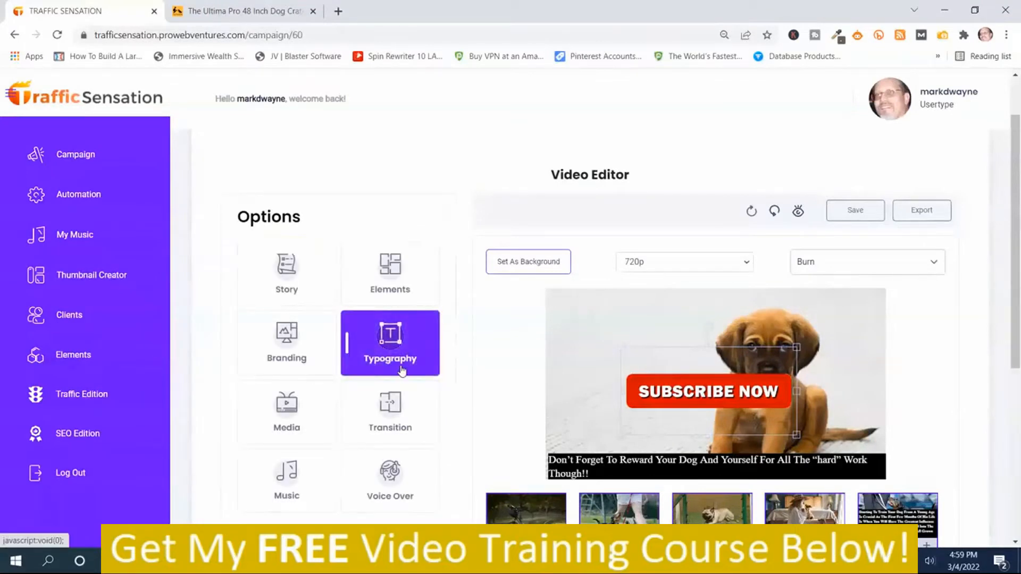
{"action": "left_click", "coordinate": [388, 346]}
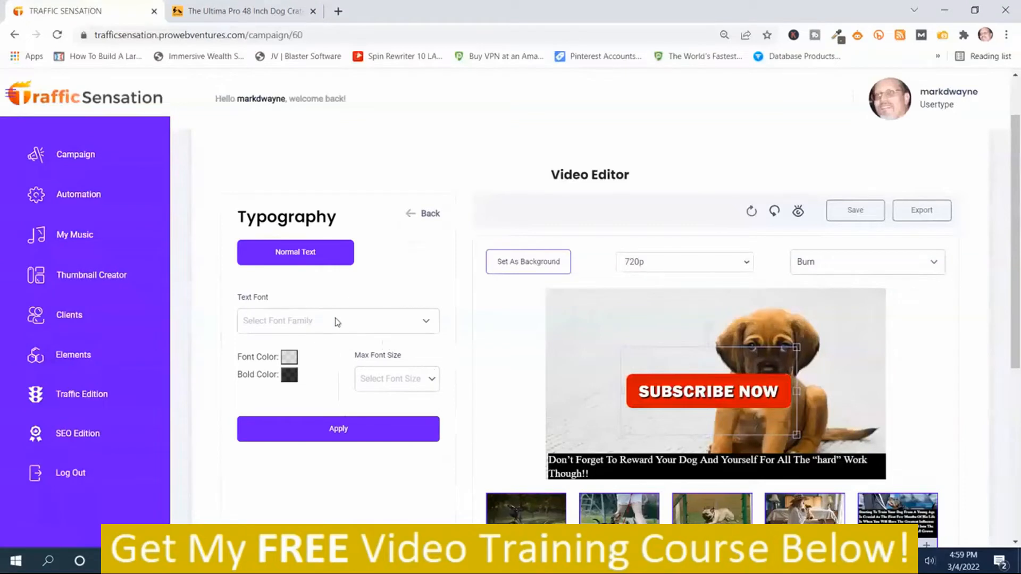
{"action": "left_click", "coordinate": [336, 322]}
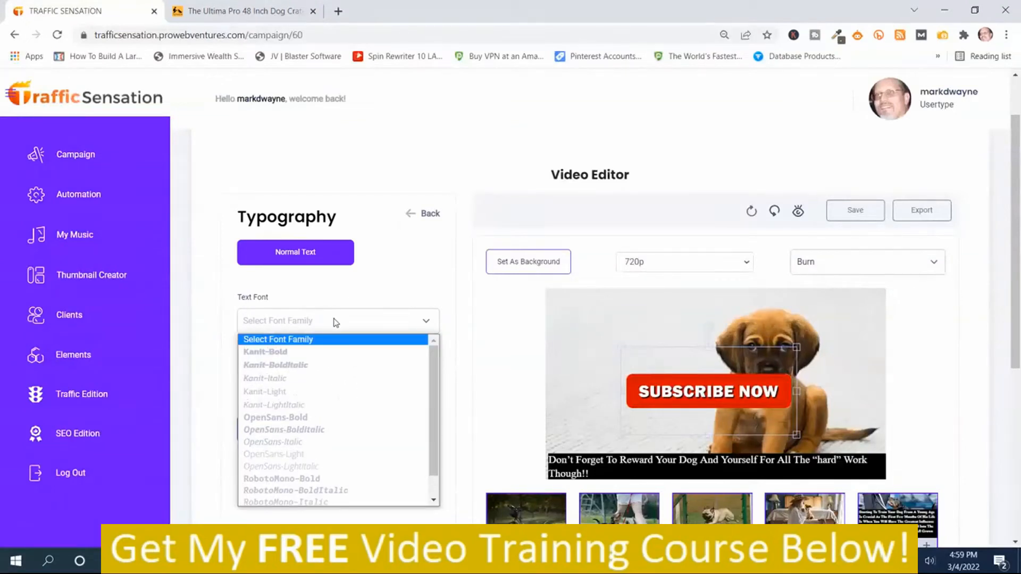
{"action": "left_click", "coordinate": [398, 284]}
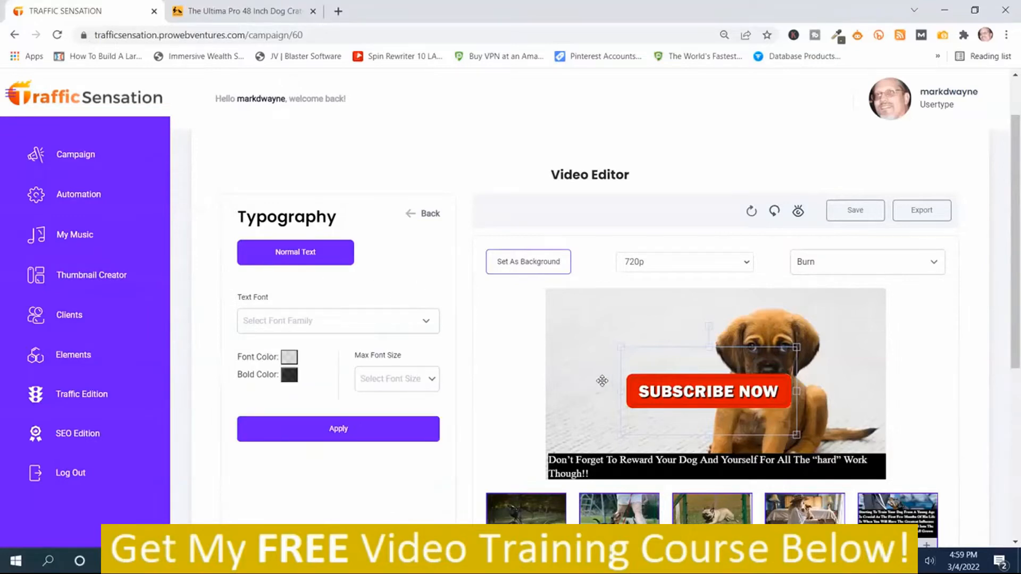
{"action": "left_click", "coordinate": [376, 432]}
{"action": "left_click", "coordinate": [418, 220]}
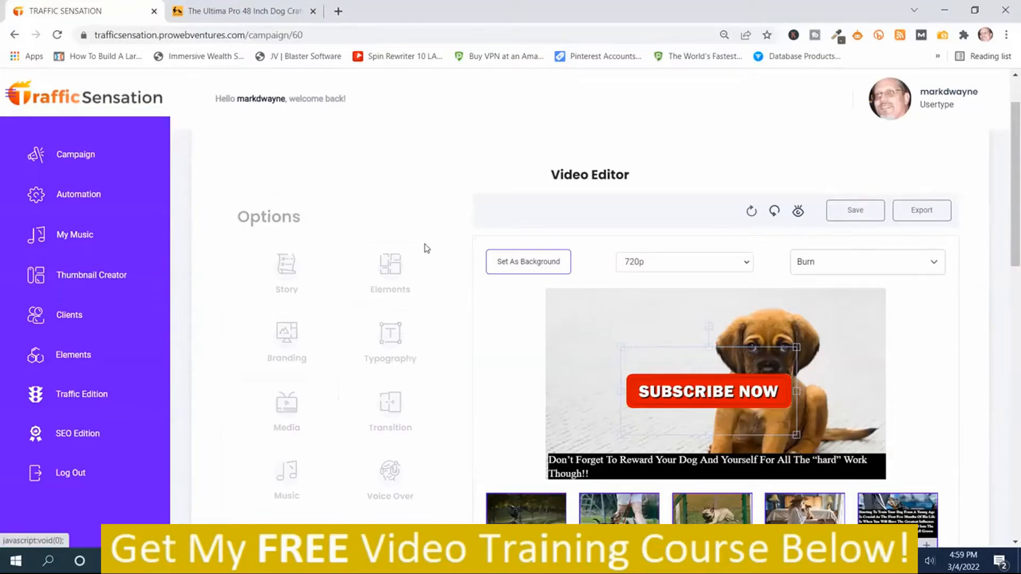
- Search the media library's videos for "dog training"
{"action": "left_click", "coordinate": [287, 412]}
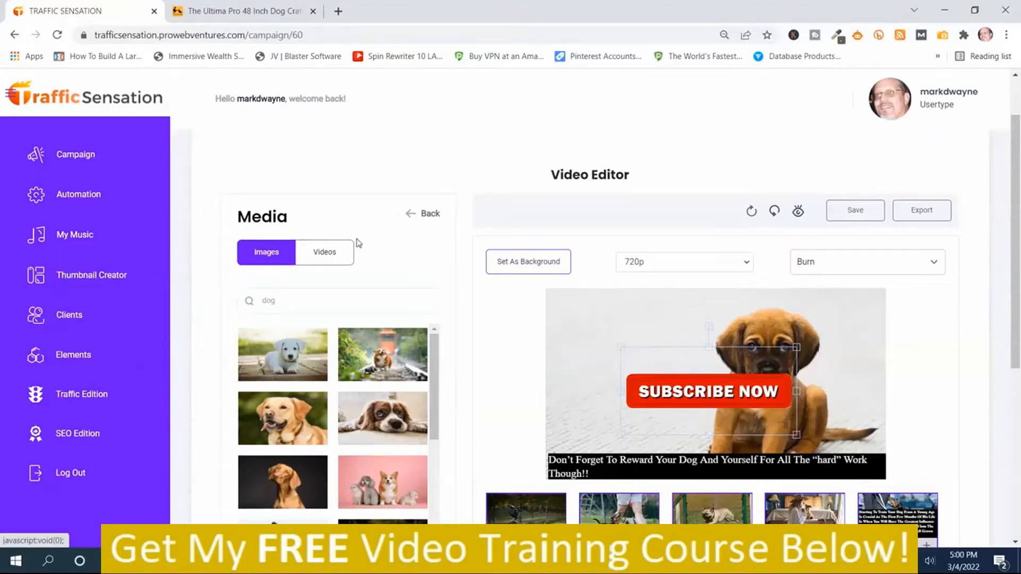
{"action": "left_click", "coordinate": [325, 258]}
{"action": "left_click", "coordinate": [302, 298]}
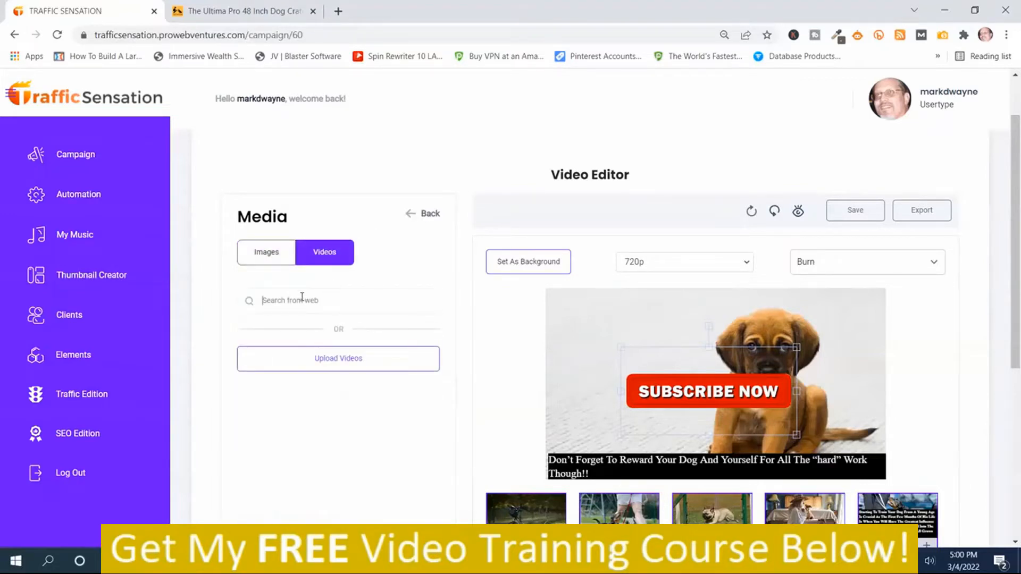
{"action": "type", "text": "dog"}
{"action": "key", "text": "Return"}
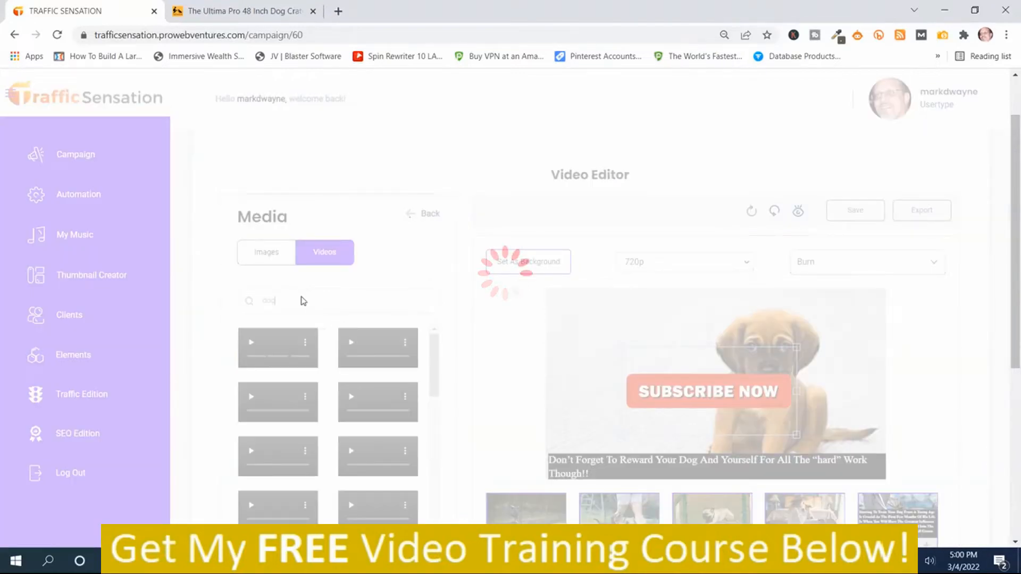
{"action": "type", "text": "training"}
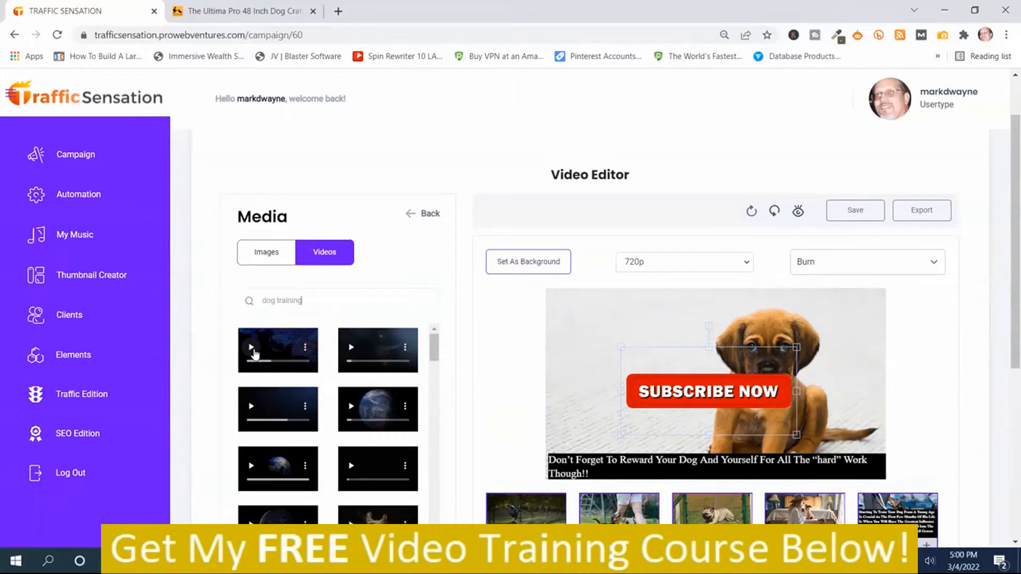
- Preview several of the found video clips and check the playback options of the clip with the blue background
{"action": "left_click", "coordinate": [252, 350]}
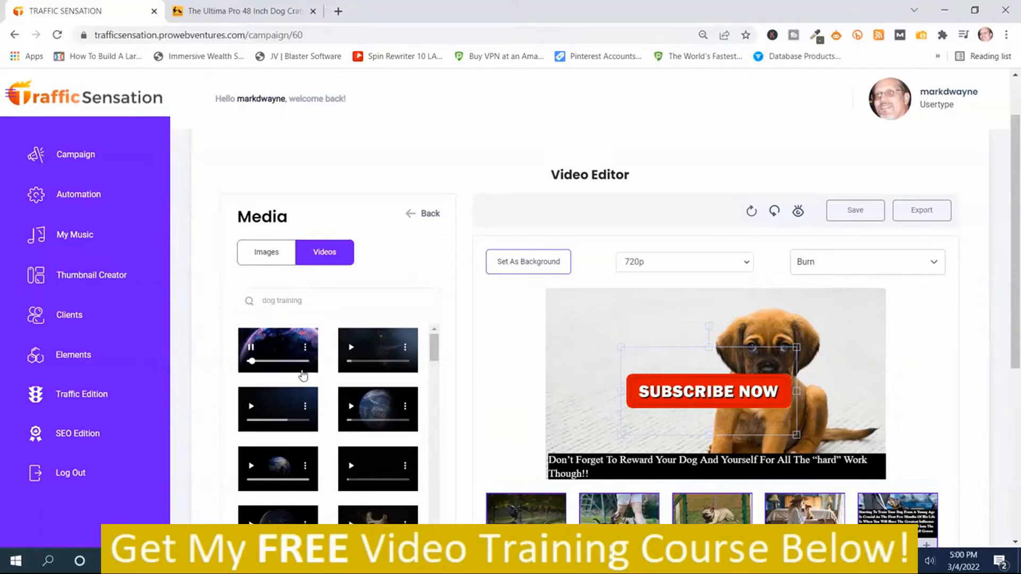
{"action": "left_click", "coordinate": [351, 349]}
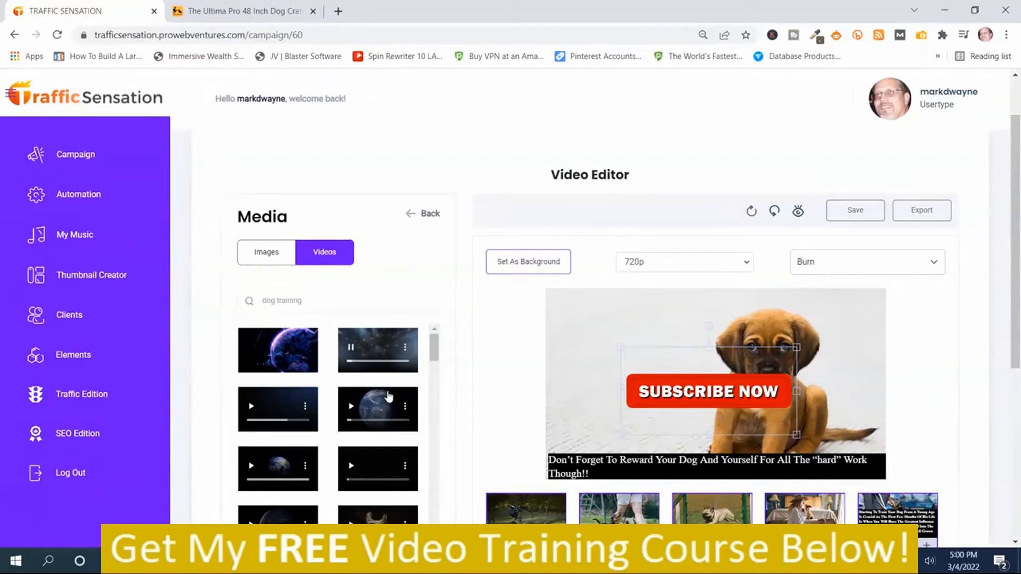
{"action": "scroll", "coordinate": [392, 414], "scroll_direction": "down", "scroll_amount": 3}
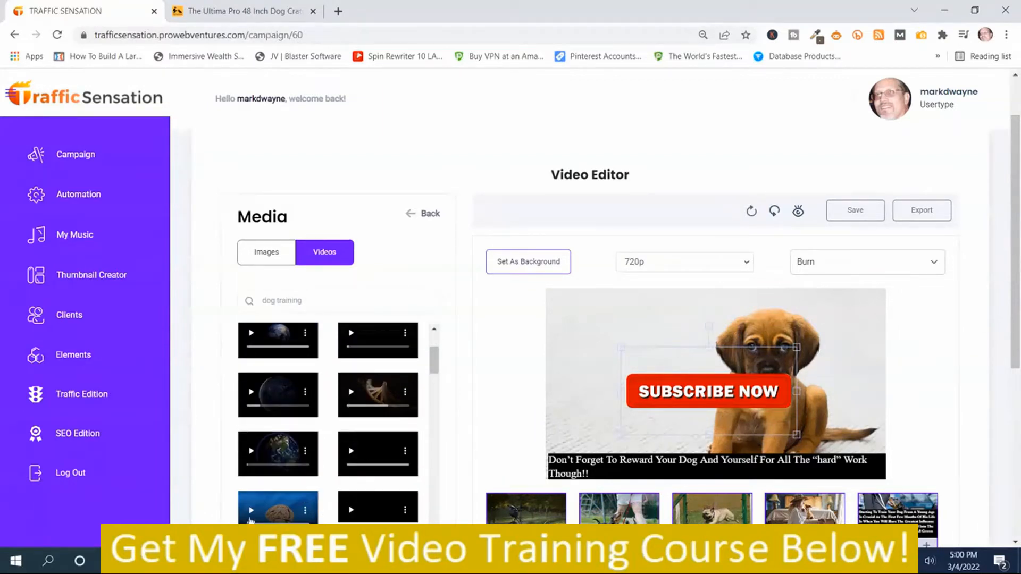
{"action": "scroll", "coordinate": [297, 509], "scroll_direction": "down", "scroll_amount": 3}
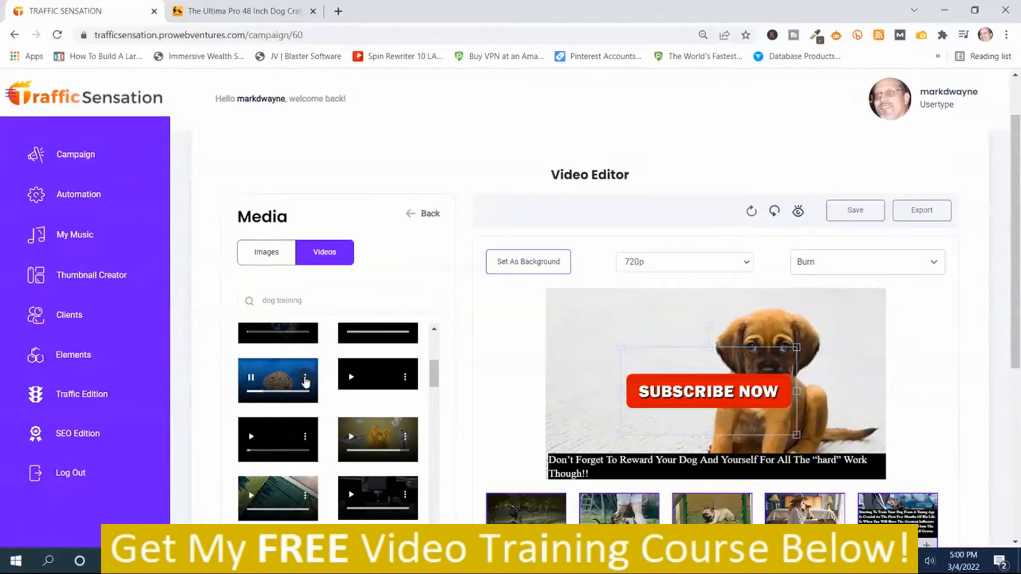
{"action": "left_click", "coordinate": [305, 377]}
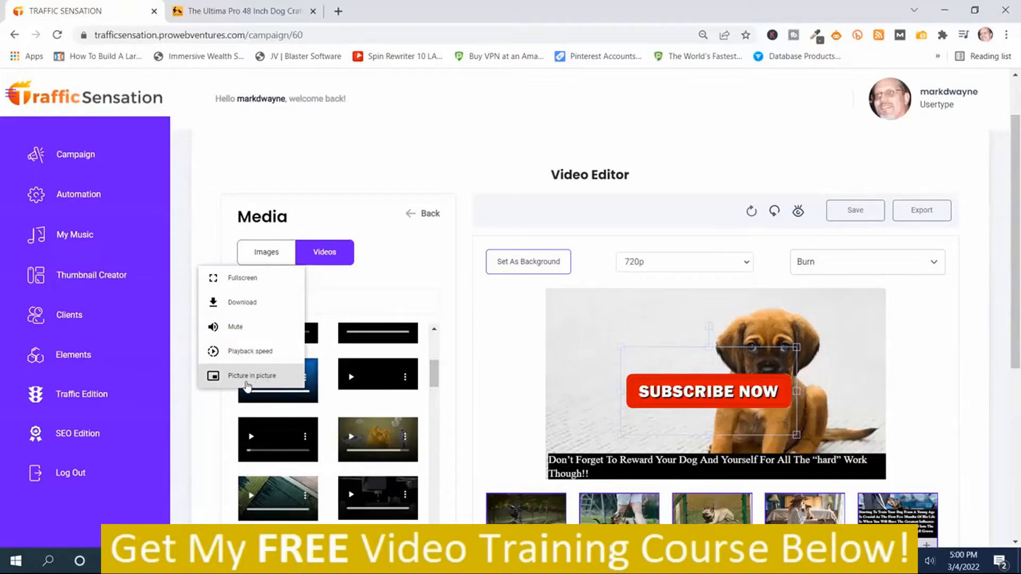
{"action": "left_click", "coordinate": [401, 269]}
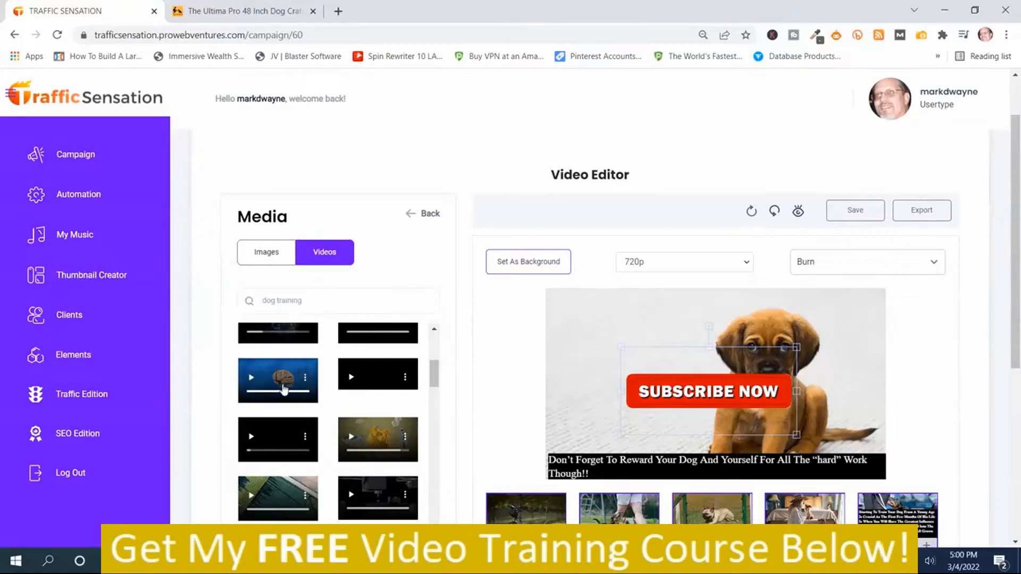